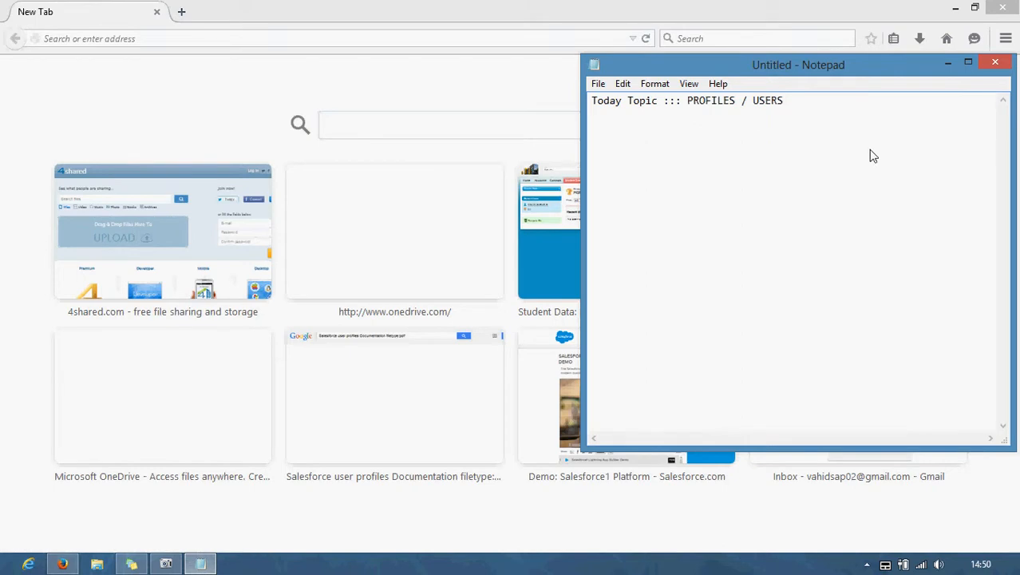
Below the topic line, add the heading "PRofile ?" and the line "standard salesforce apps" beneath it
key(Return)
key(Return)
text(PRofile )
text(?)
text(standard)
text( sales)
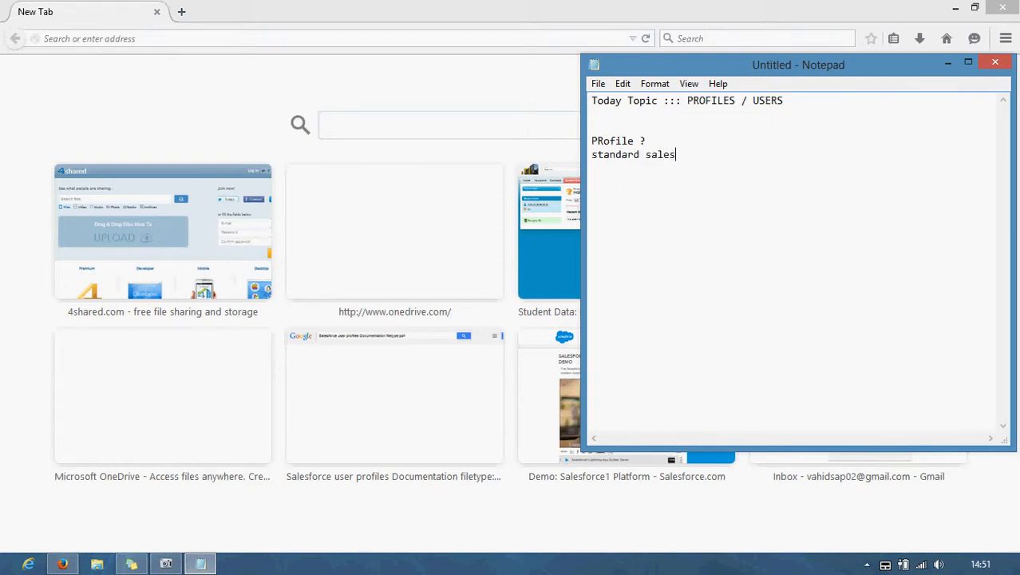
text(force apps)
After a gap, list the profile types "system admin-", "standard user" and "read" on separate lines
text(system )
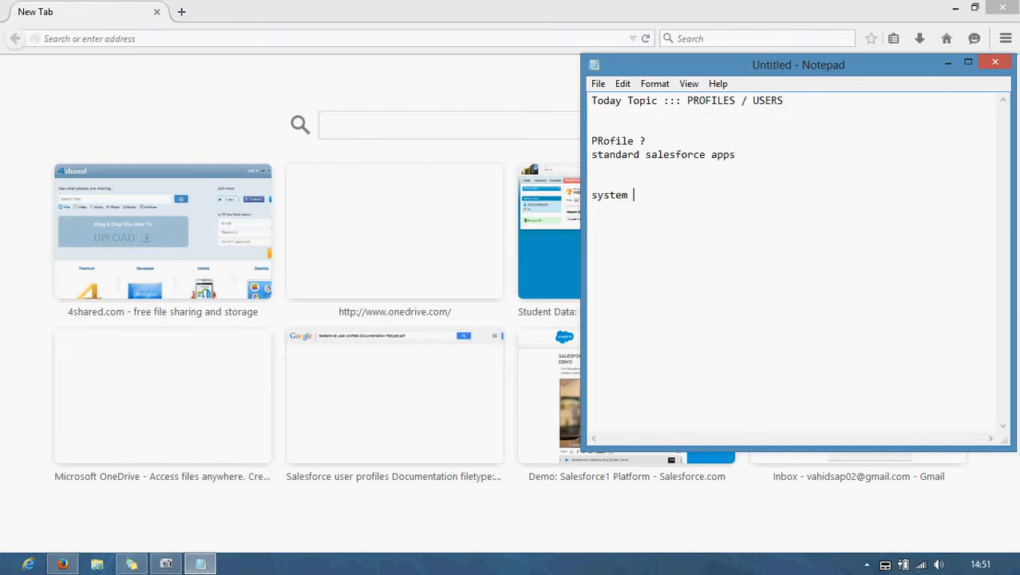
text(admin)
text(- )
text(standard )
text(user)
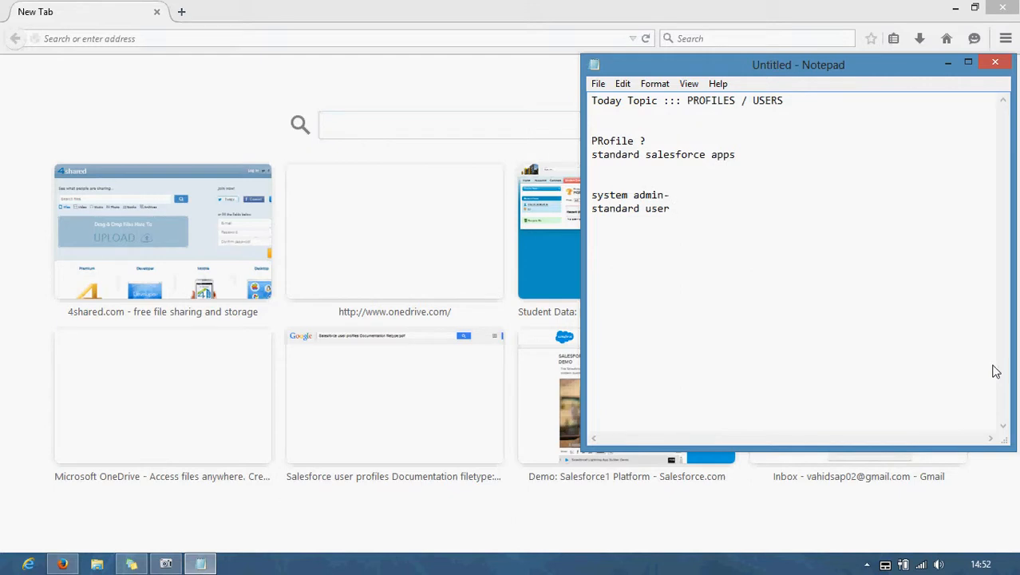
key(Return)
text(read)
Below the profile types, add the line "view and edit profiles in the enhanced profile user interface"
key(Return)
key(Return)
key(Return)
text(view and edit )
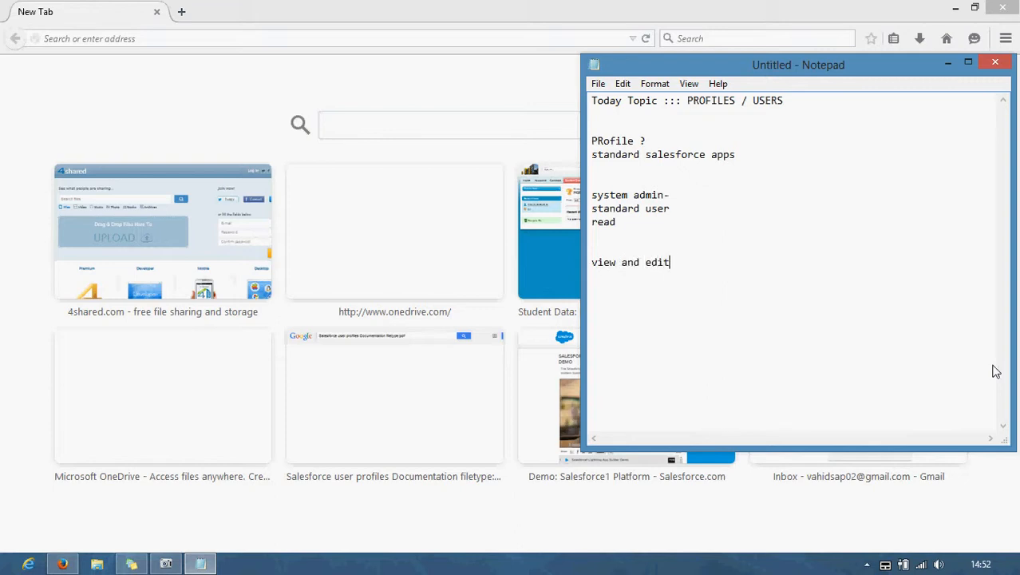
text(profiles in the eng)
key(BackSpace)
text(hanced )
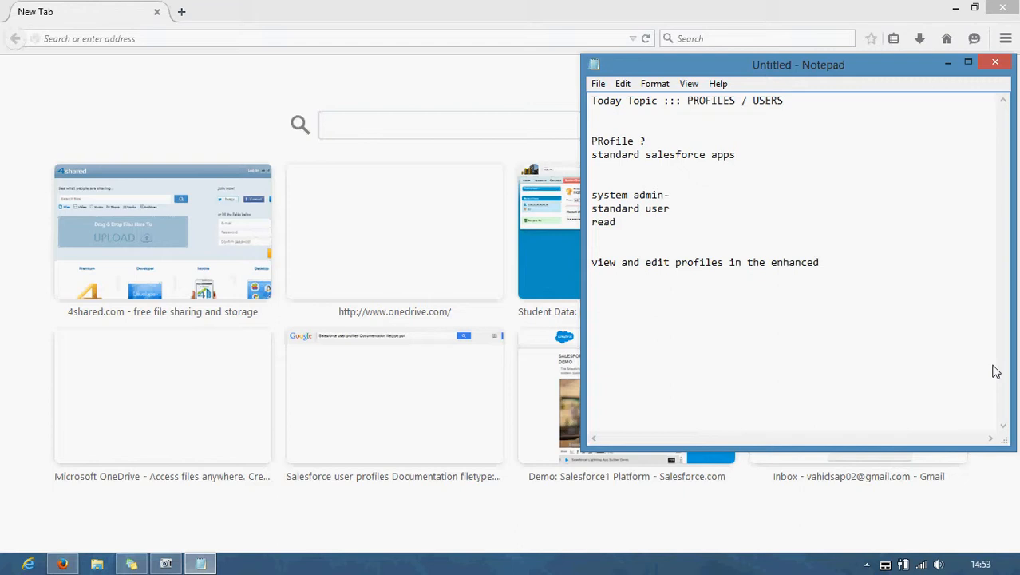
text(profile user interface)
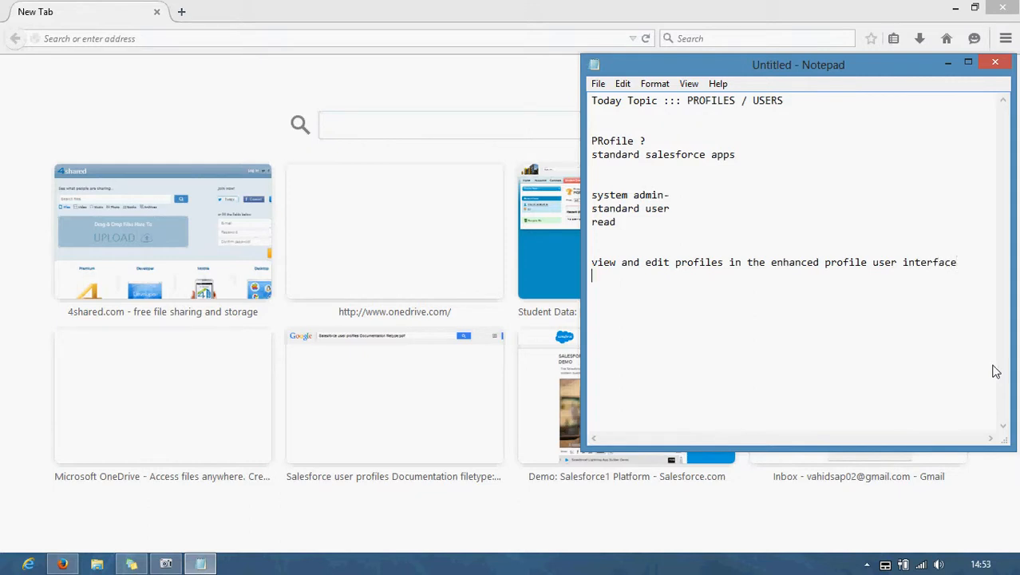
Add another line to the notes reading "view and edit profiel in the orginal"
key(Return)
text(view and edit pro)
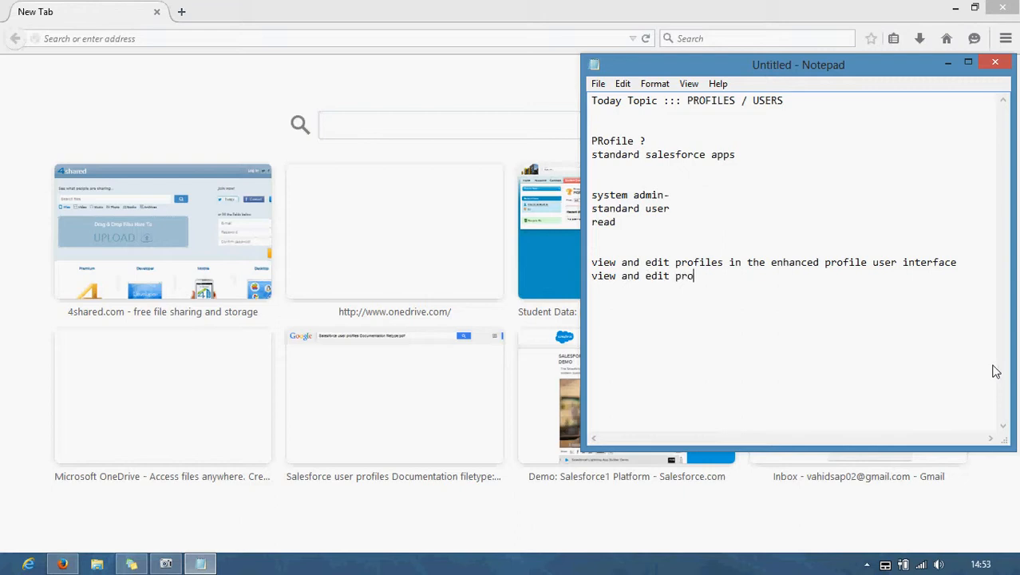
text(fiel in the orginal)
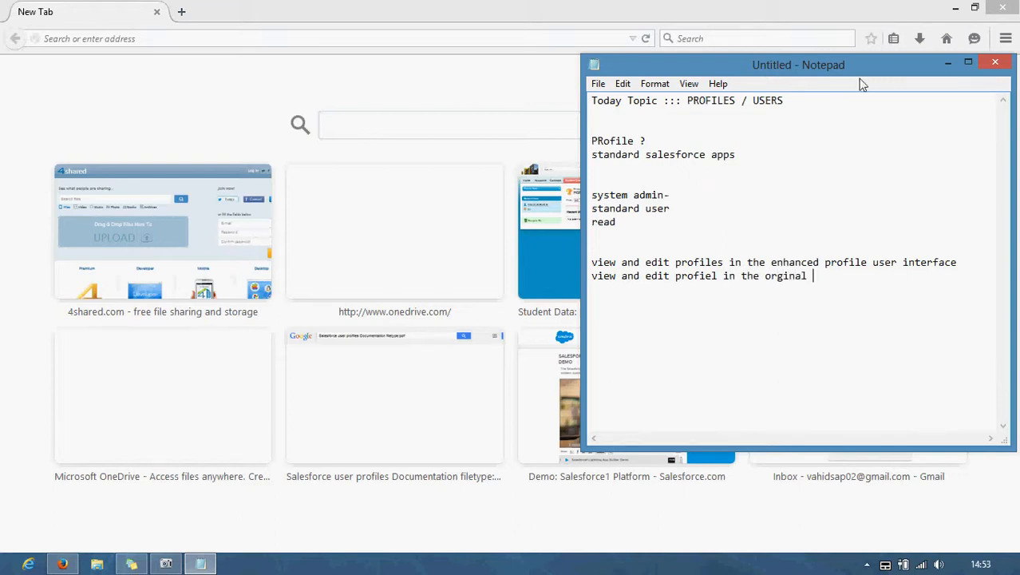
click(410, 43)
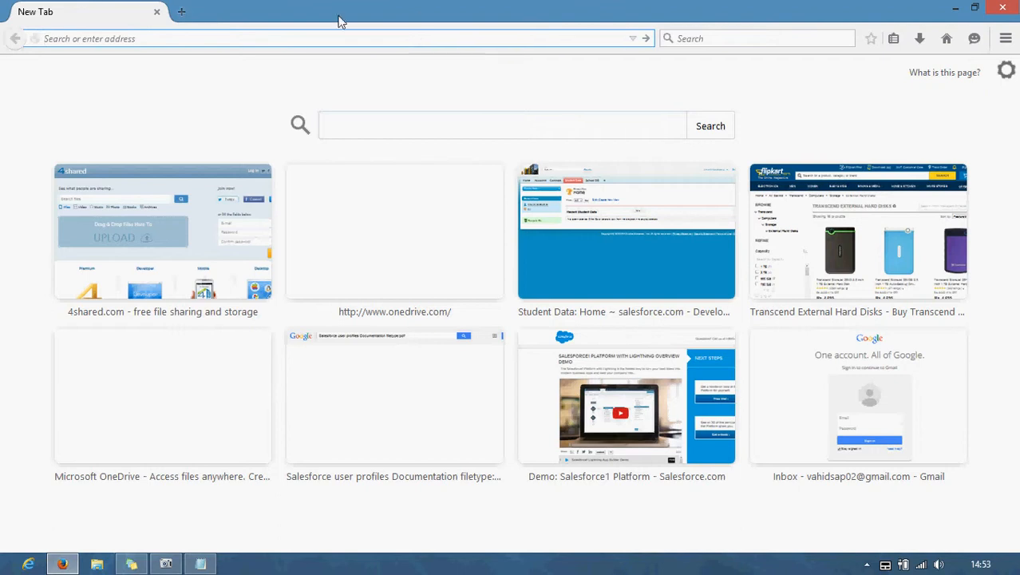
click(201, 564)
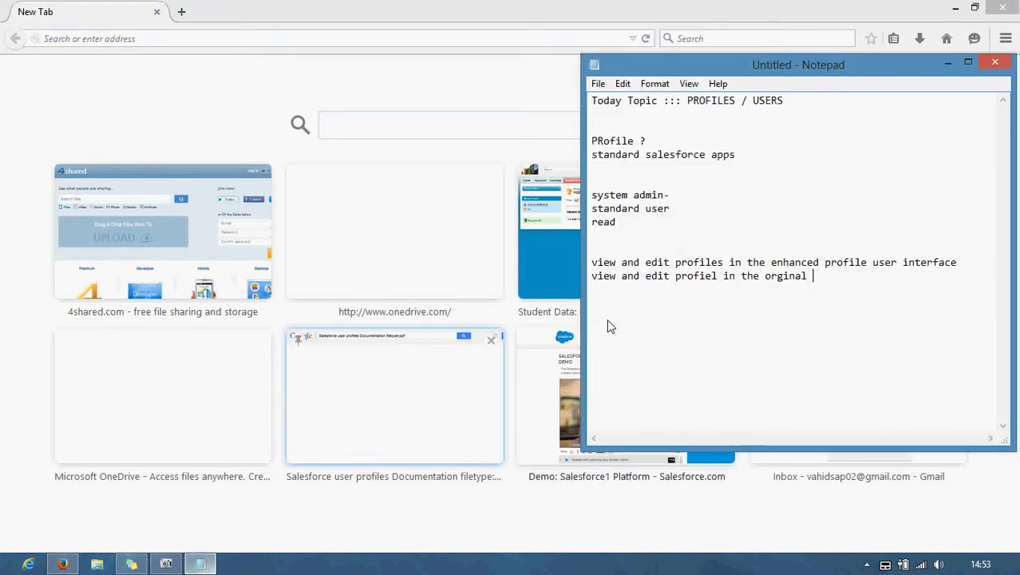
drag(593, 196, 683, 235)
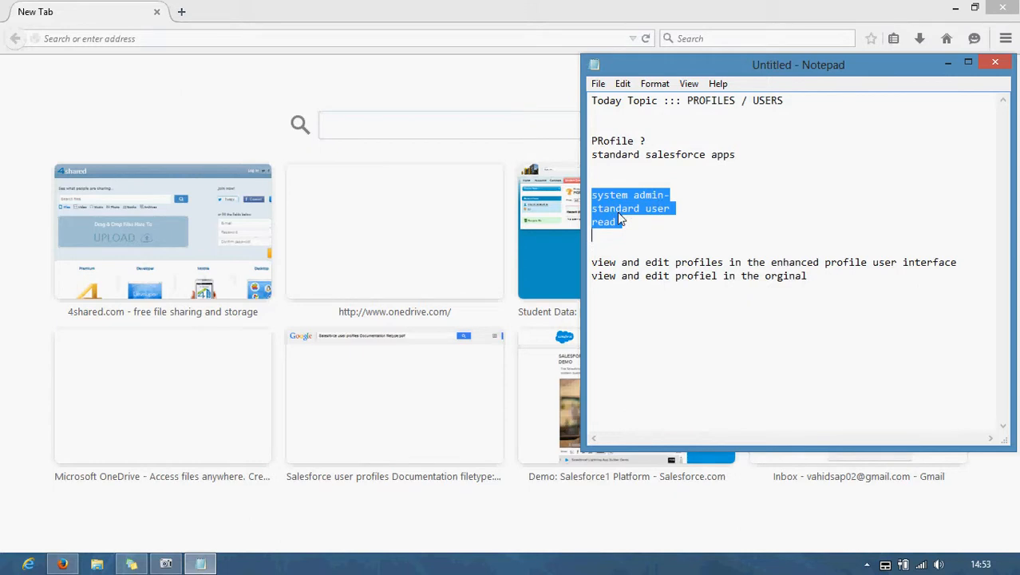
drag(616, 210, 702, 225)
click(635, 231)
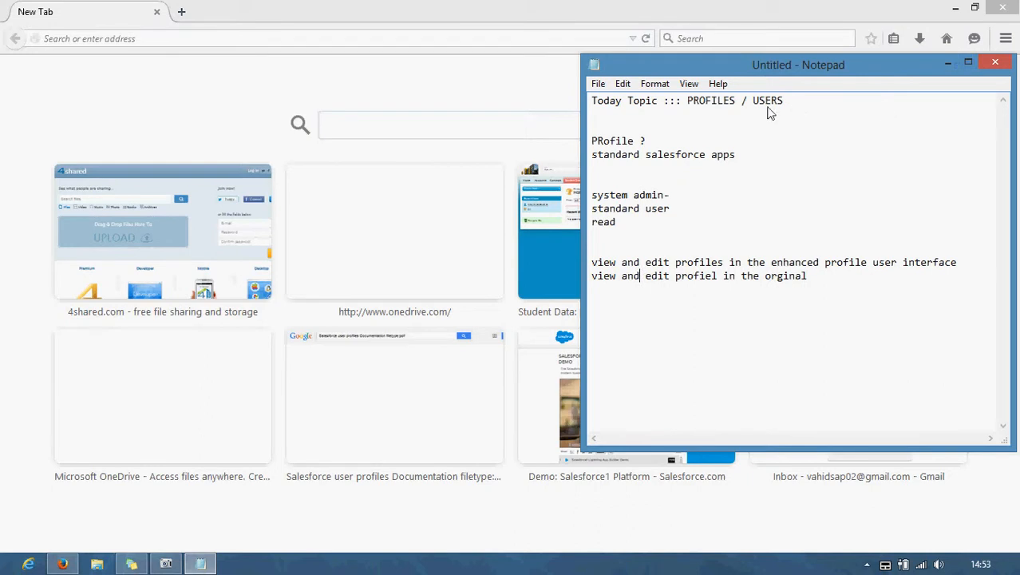
drag(758, 71, 743, 52)
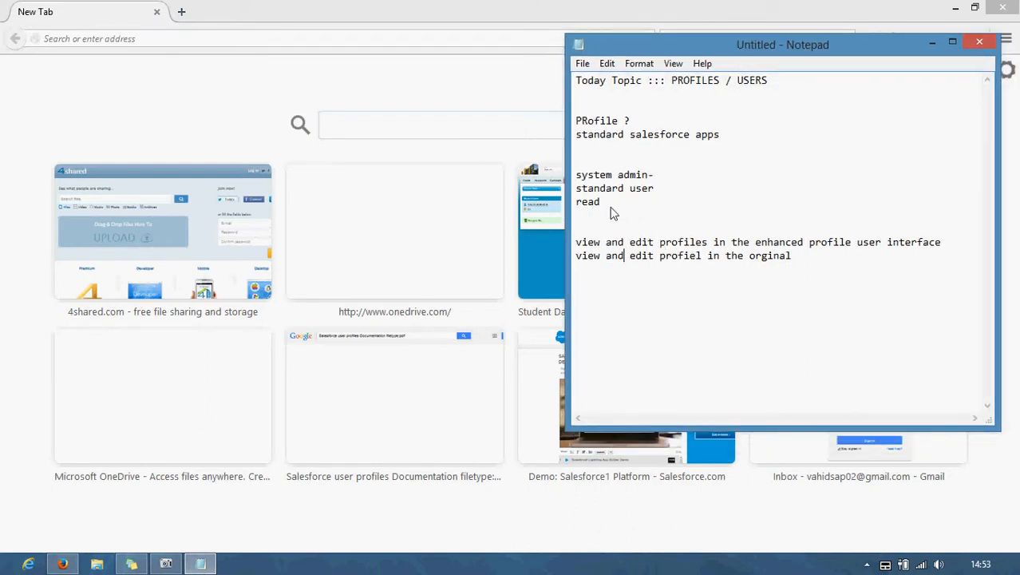
drag(606, 206, 570, 182)
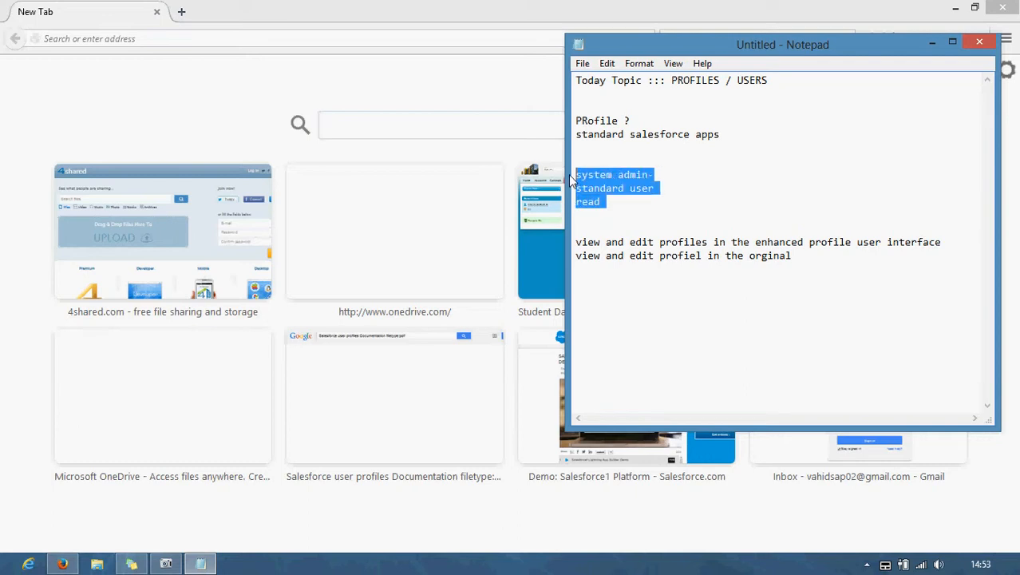
Switch to Firefox and open login.salesforce.com
click(316, 37)
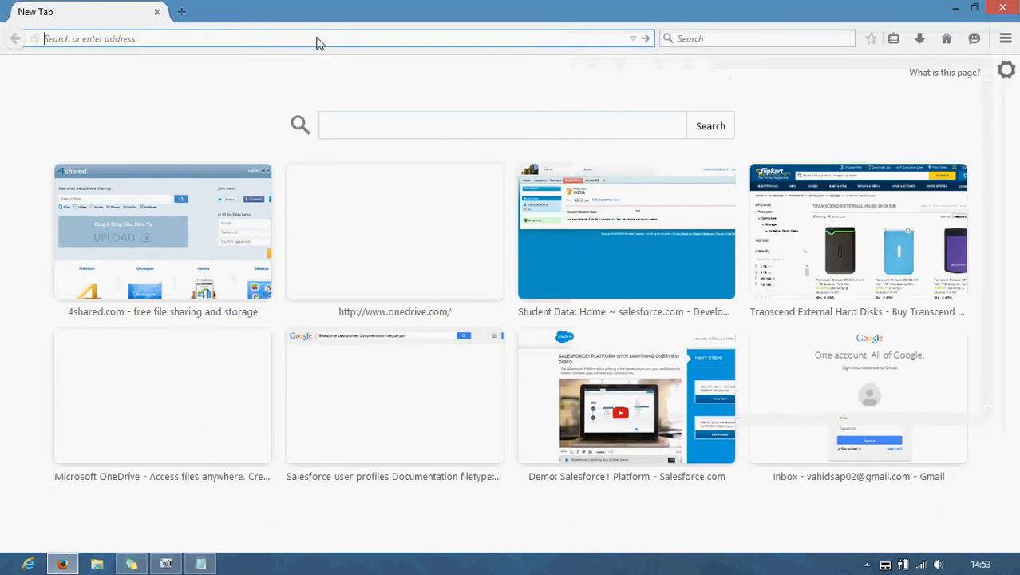
text(login.salesforce.com)
key(Return)
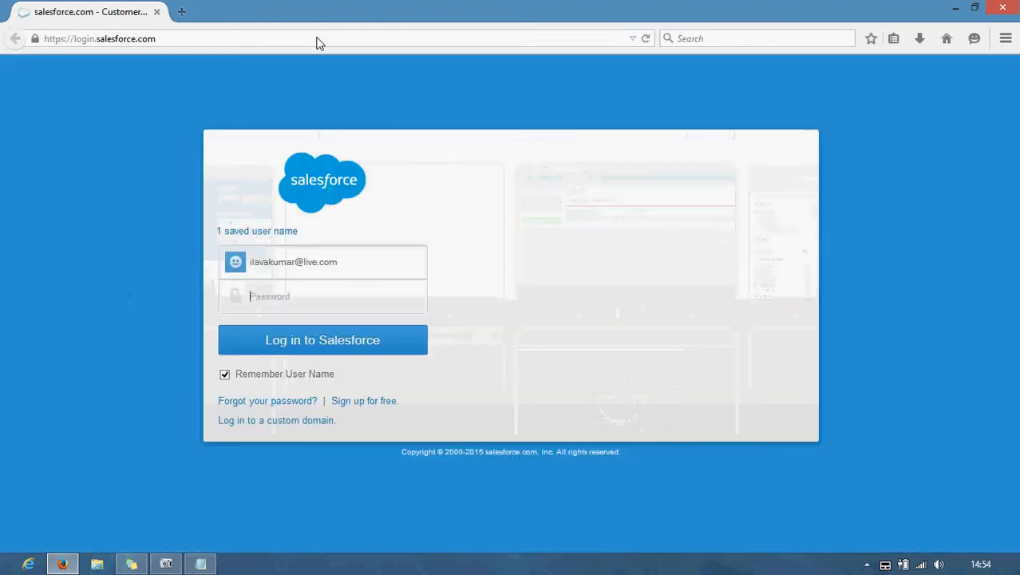
Enter the account password for the saved user name and log in to Salesforce
text(a)
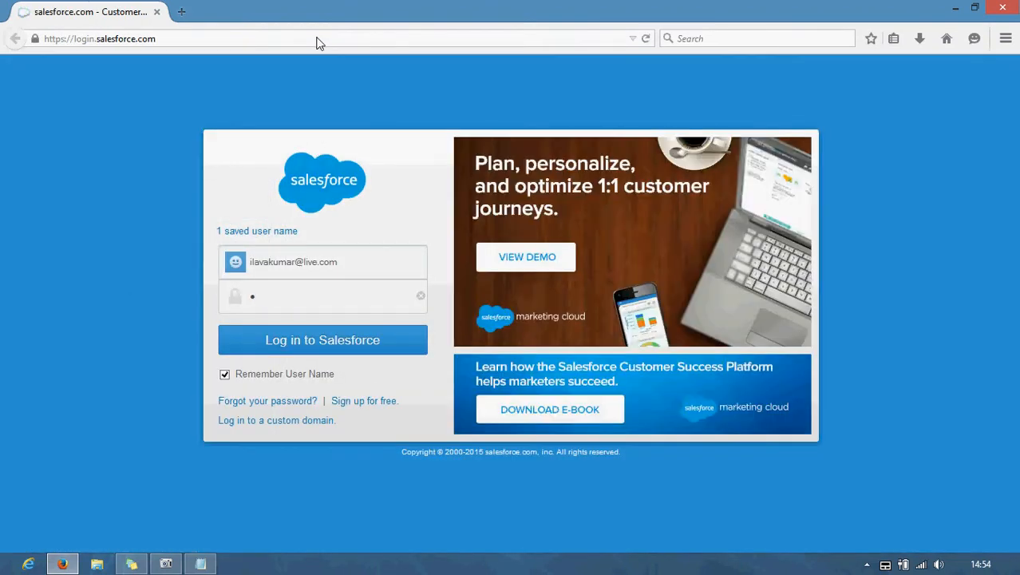
text(••)
key(Return)
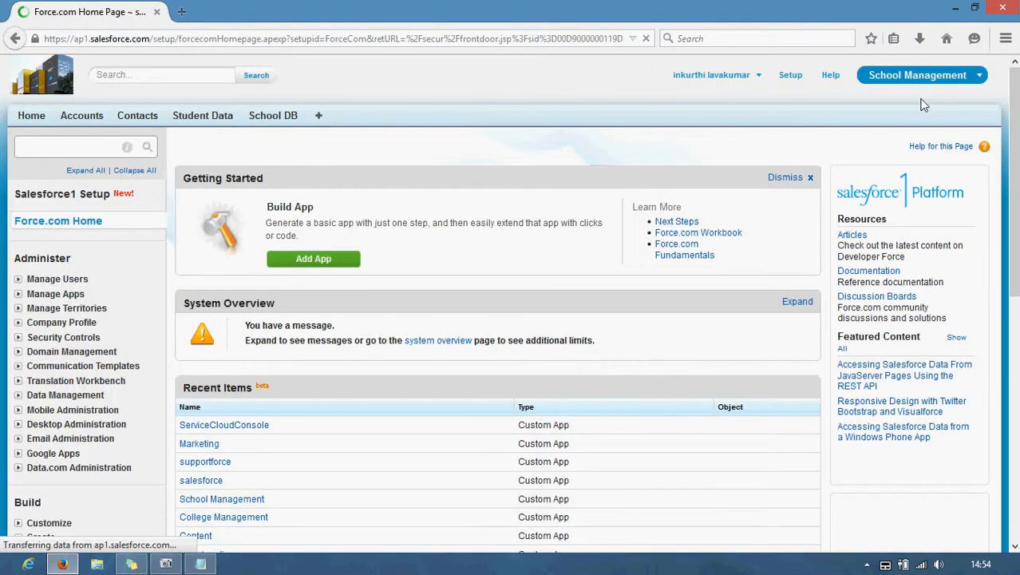
Go to Setup and open the Profiles page under Manage Users
click(793, 77)
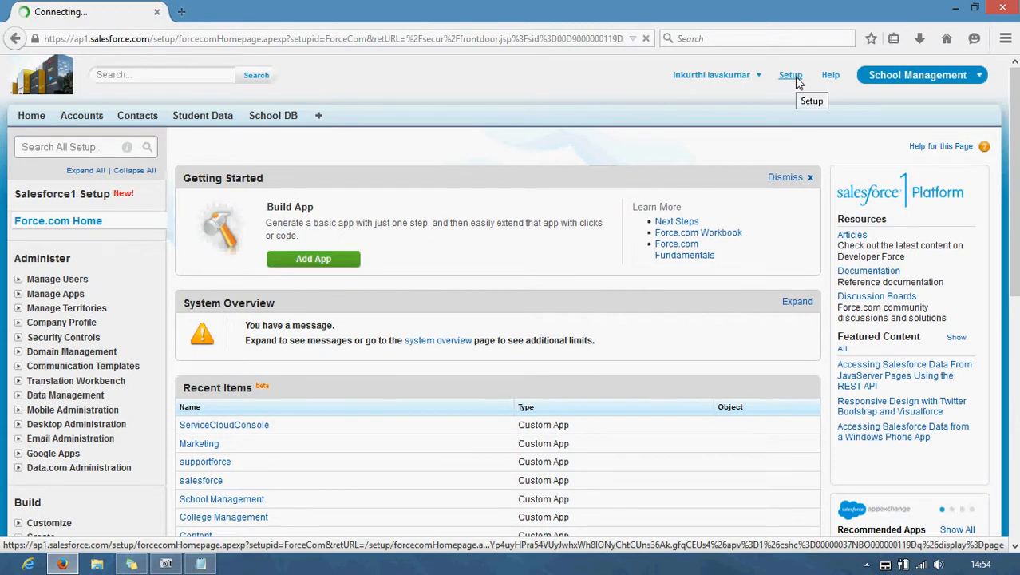
click(49, 280)
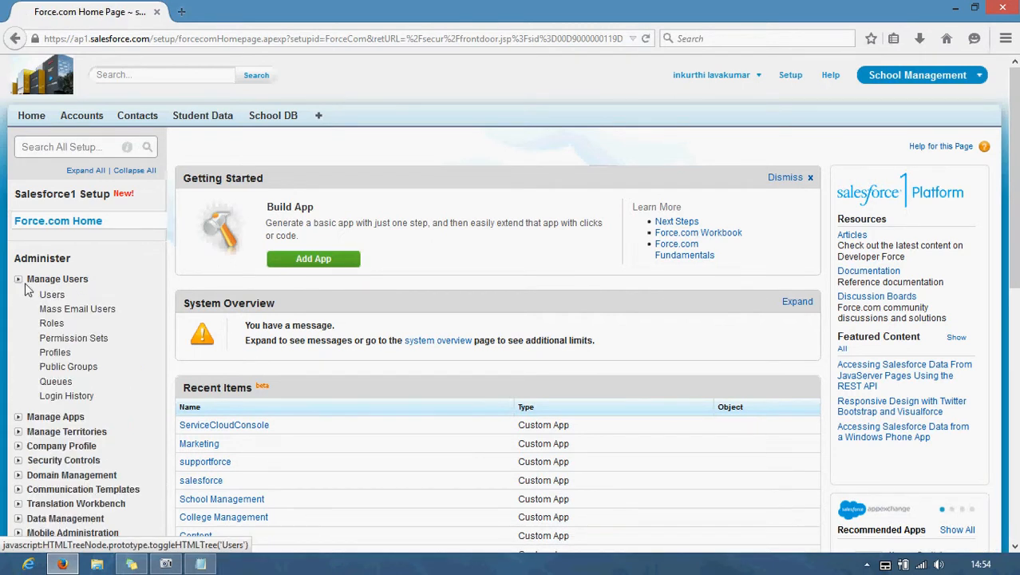
click(55, 353)
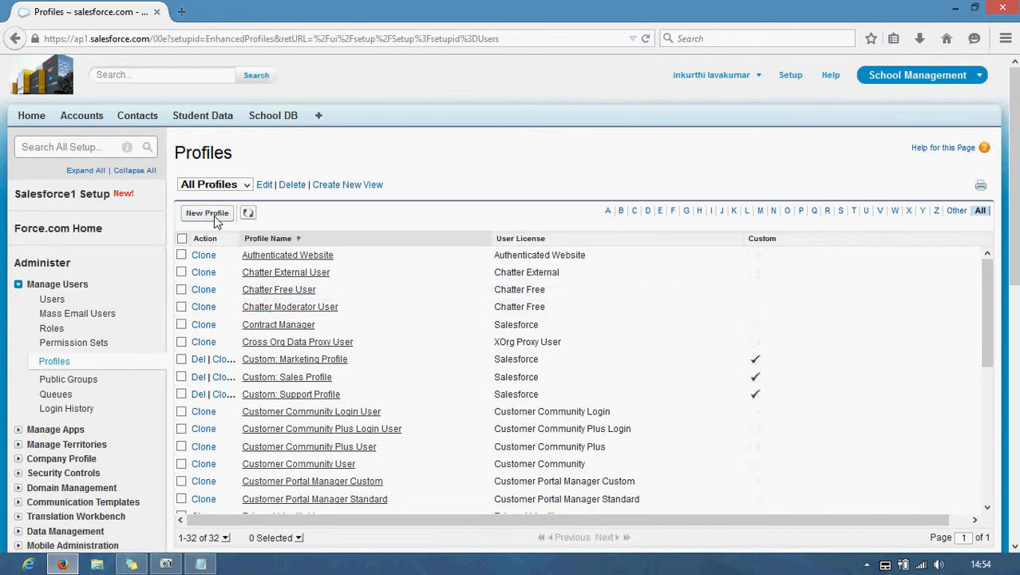
Start a new profile and enter ILD_profile as its profile name
click(214, 215)
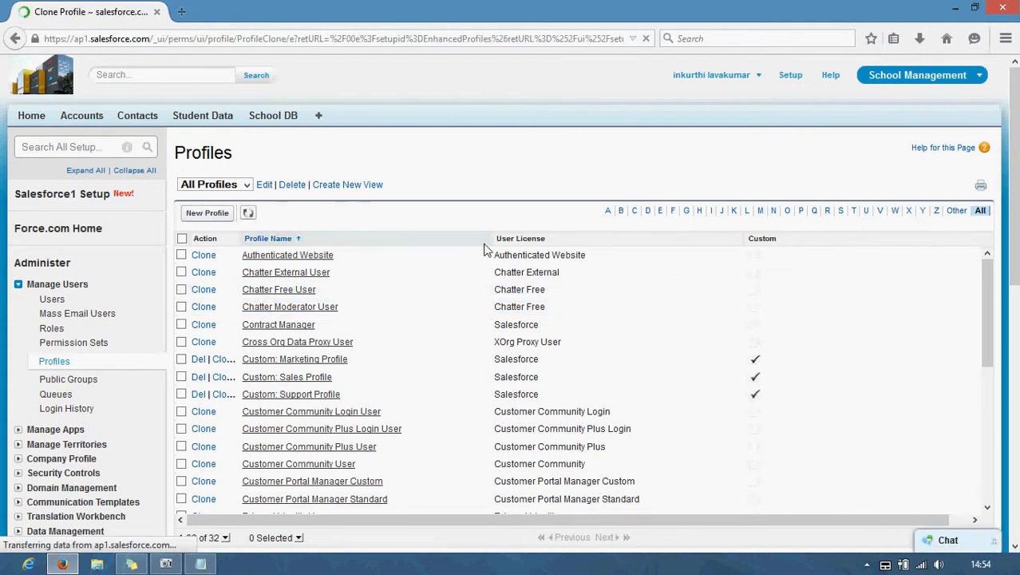
click(354, 278)
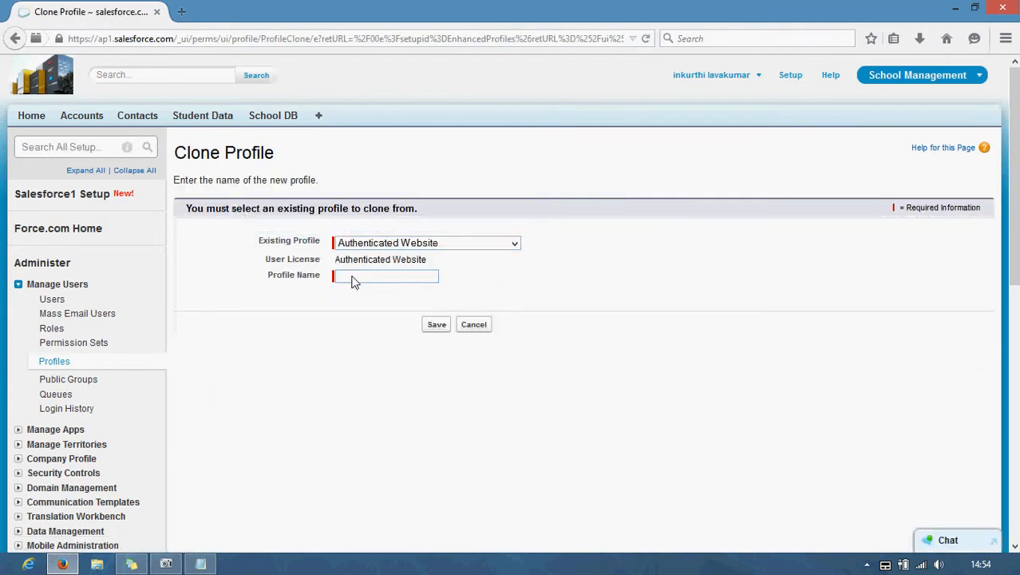
text(IL)
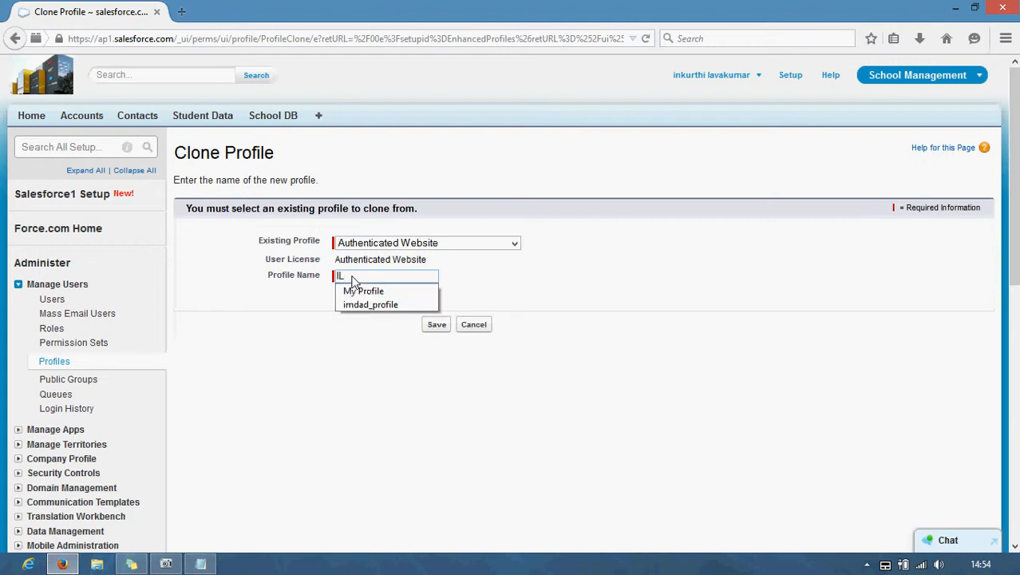
text(D_profile)
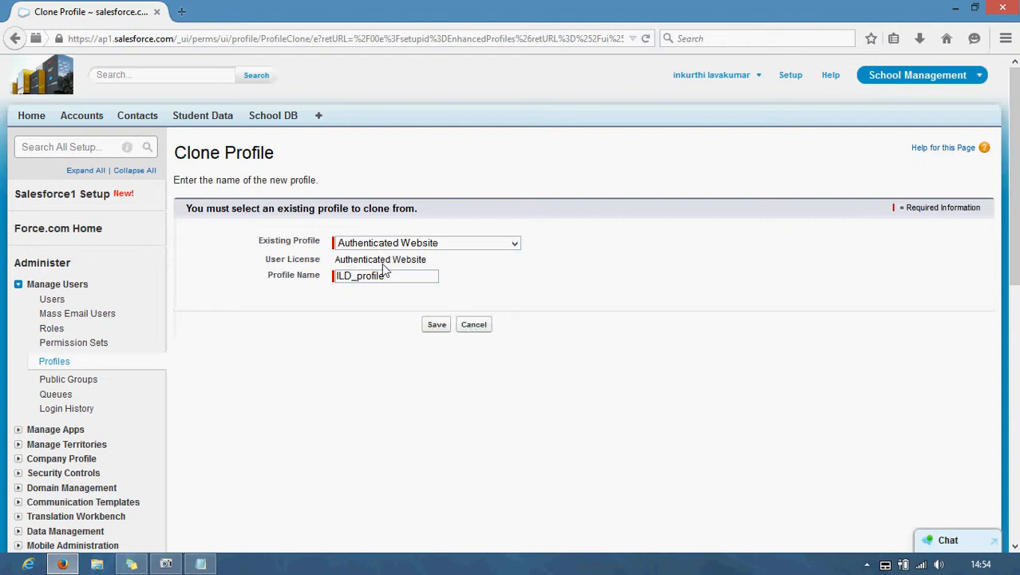
Choose Standard User as the existing profile to clone from and save the new profile
click(452, 245)
scroll(437, 399, down, 3)
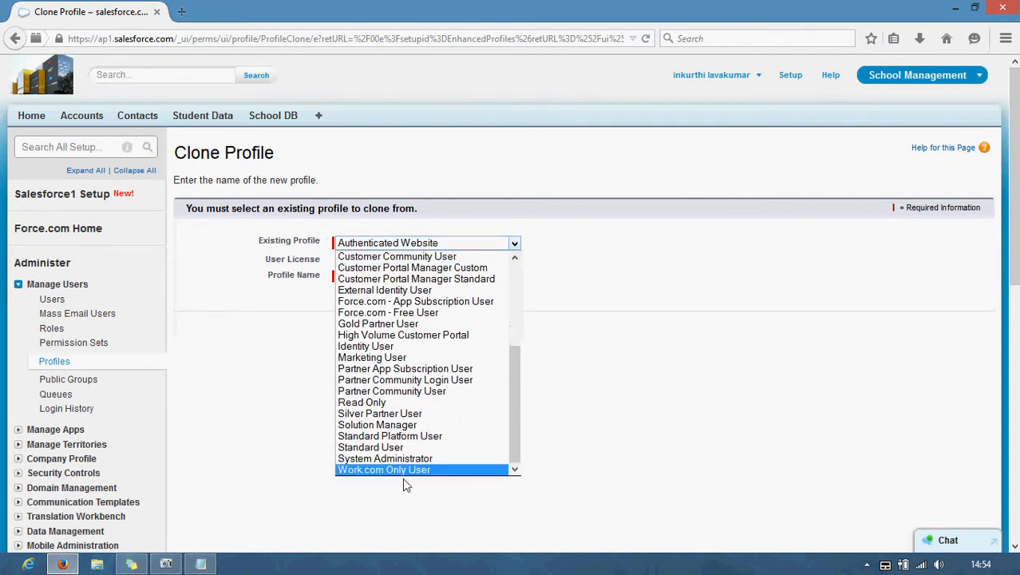
click(375, 451)
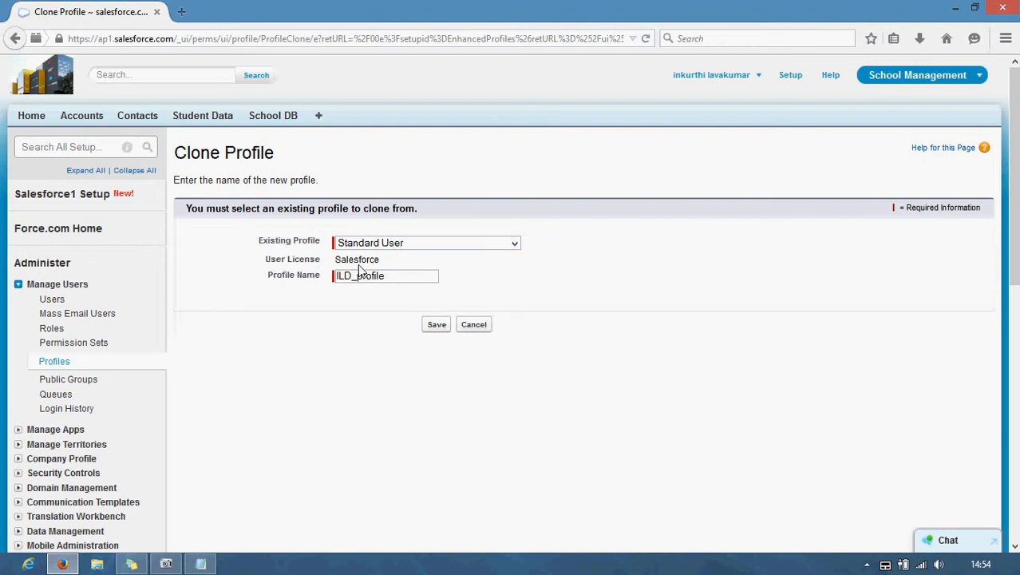
click(385, 244)
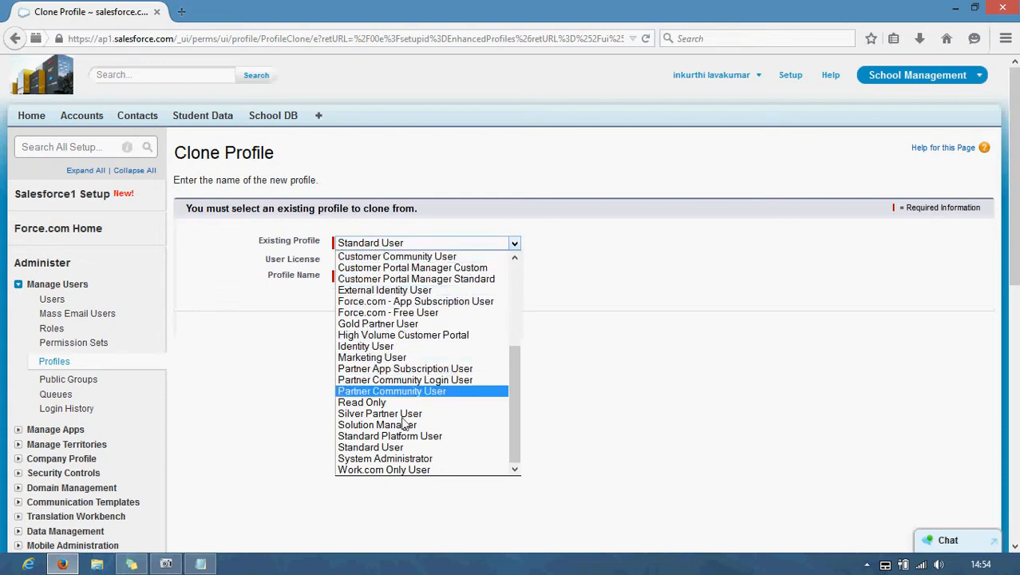
click(376, 447)
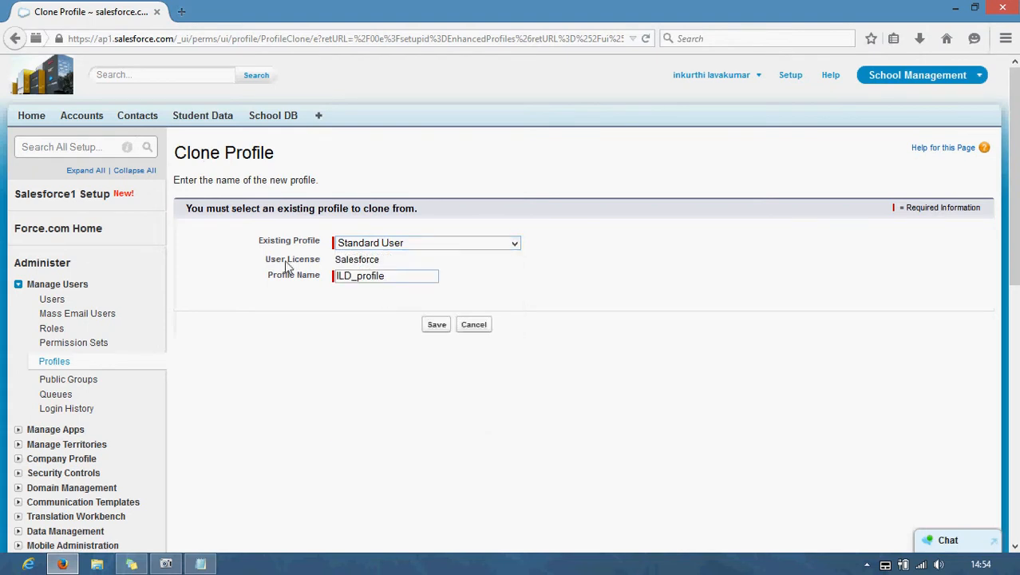
click(444, 329)
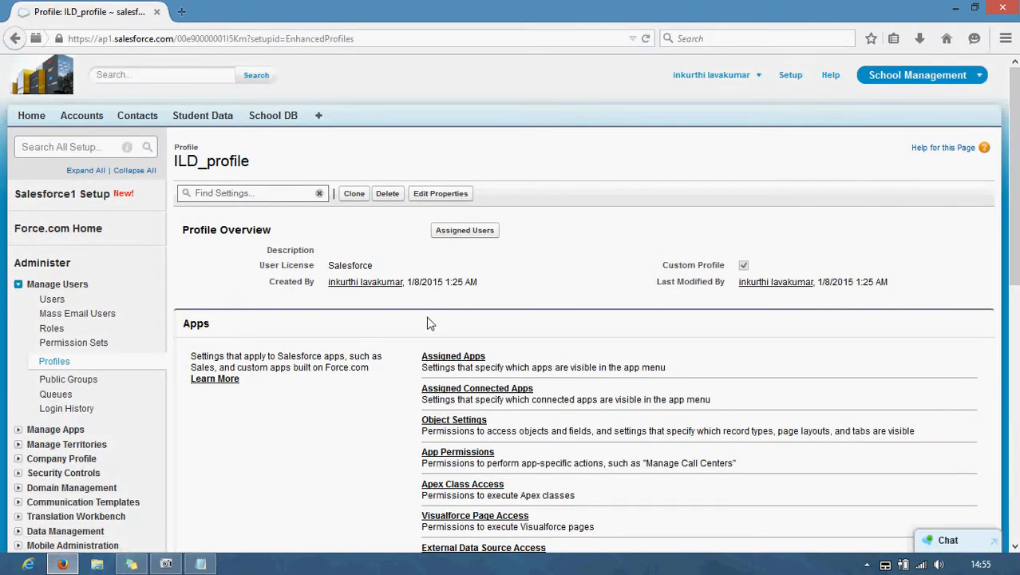
Find ILD_profile in the list of all profiles and open it to examine its overview and Apps settings
scroll(430, 324, down, 2)
scroll(415, 322, up, 2)
click(49, 364)
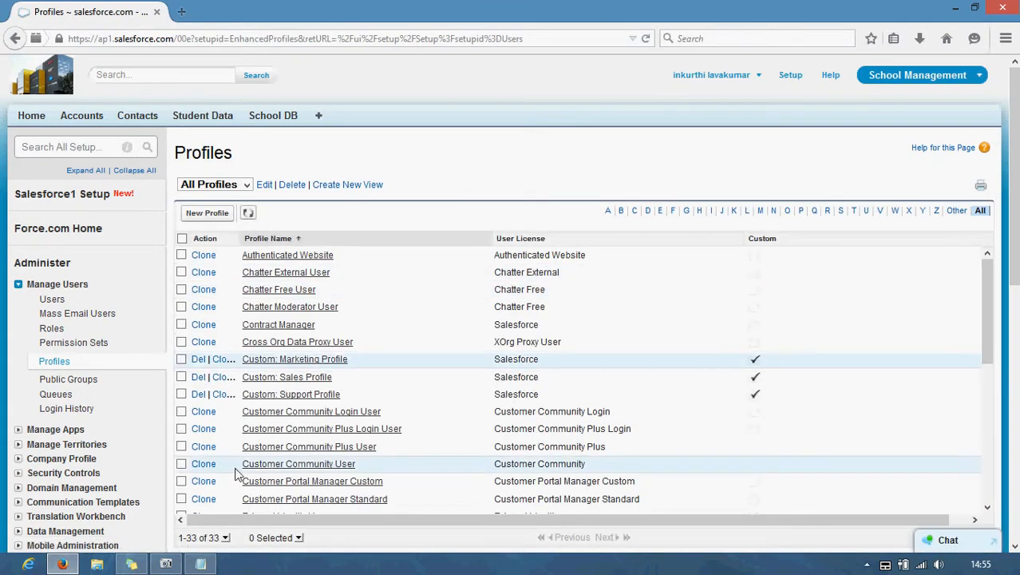
scroll(250, 373, down, 1)
scroll(250, 373, down, 3)
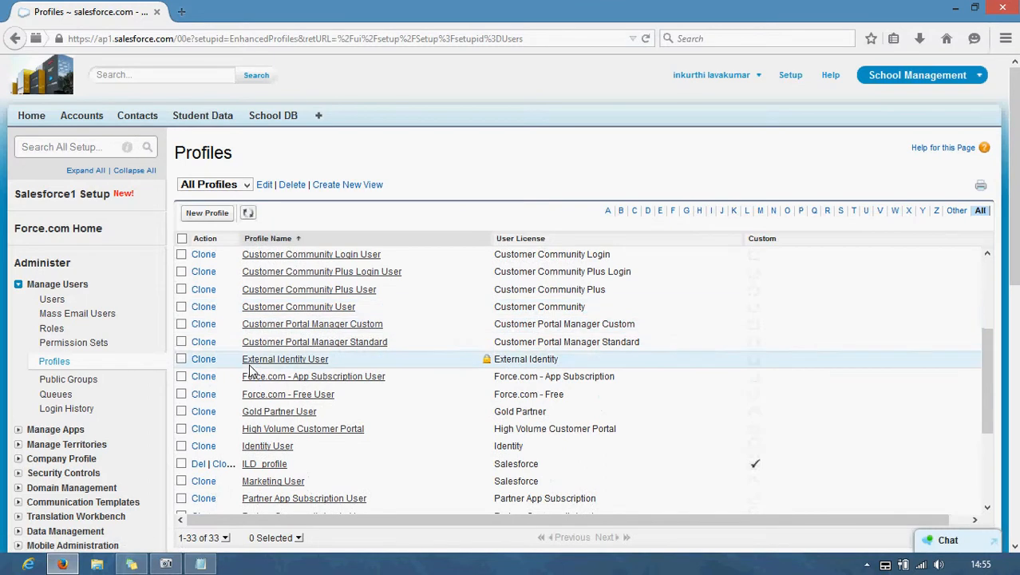
click(254, 466)
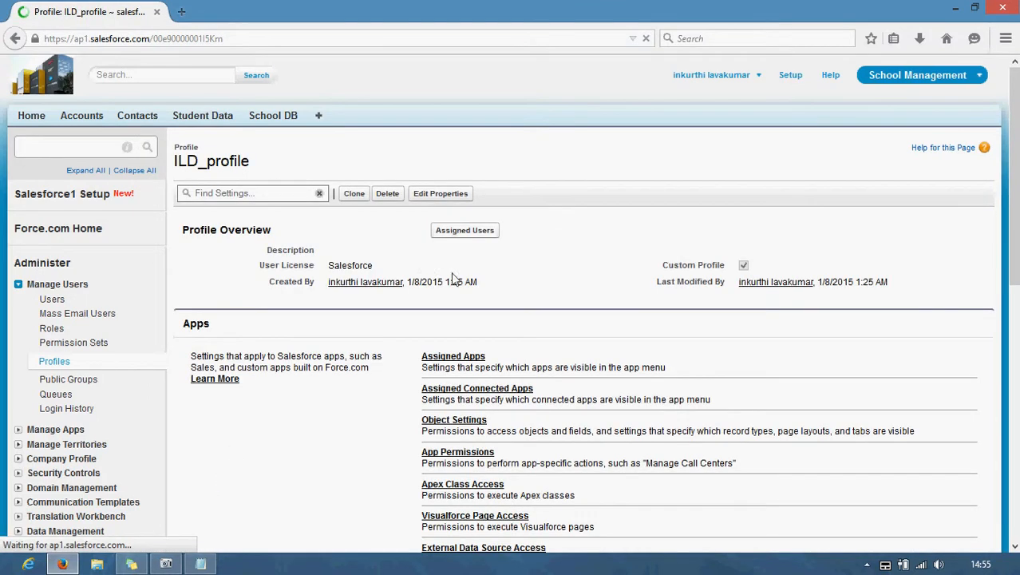
scroll(450, 357, down, 2)
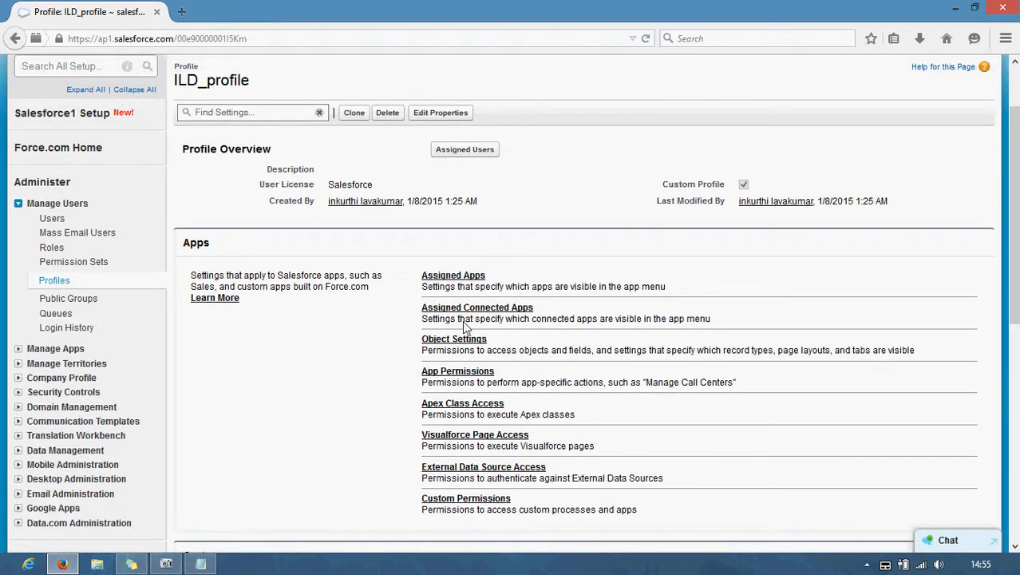
Return to the list of all profiles, find ILD_profile and open it again
click(54, 281)
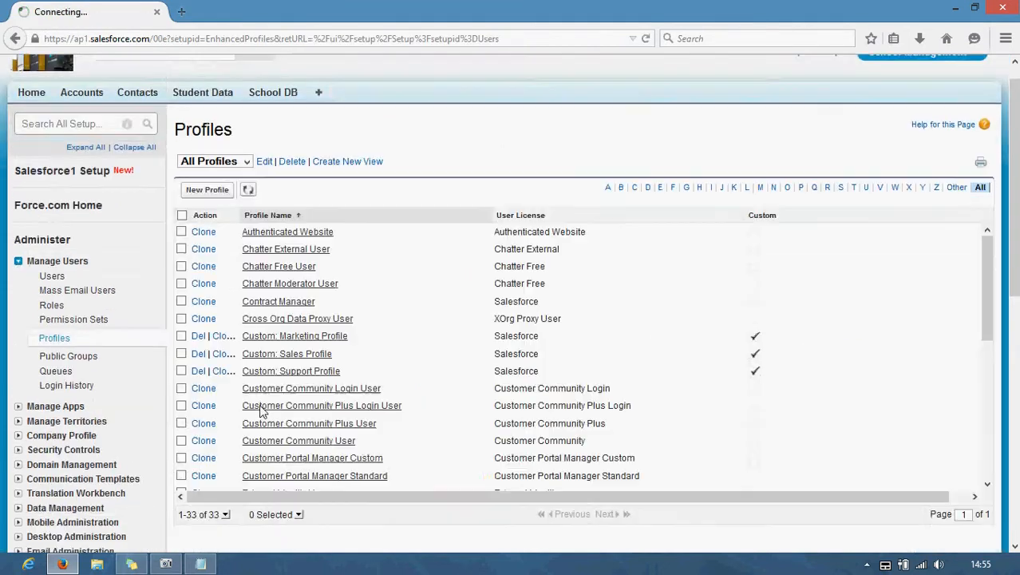
scroll(262, 416, down, 3)
scroll(252, 288, down, 5)
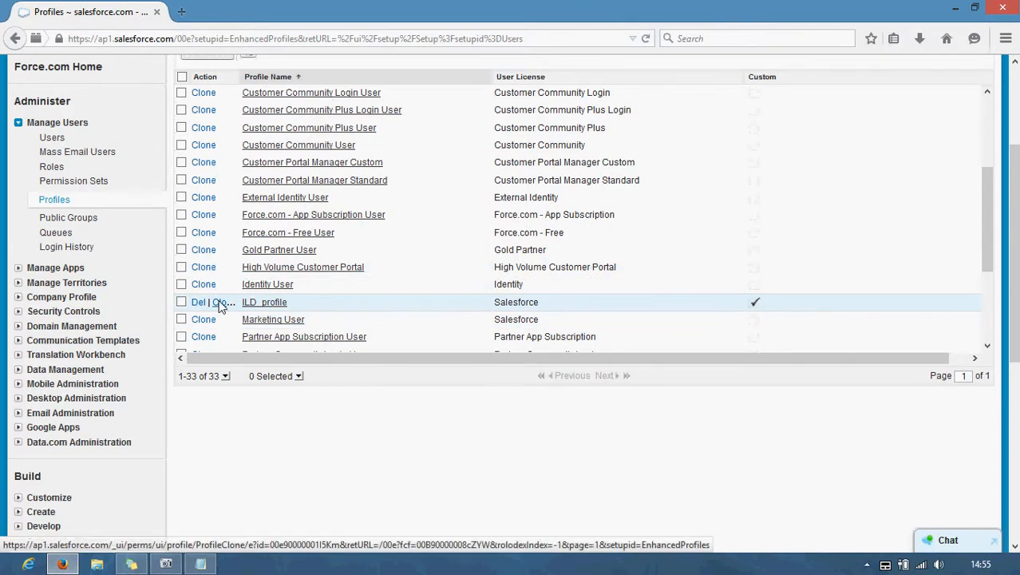
click(260, 302)
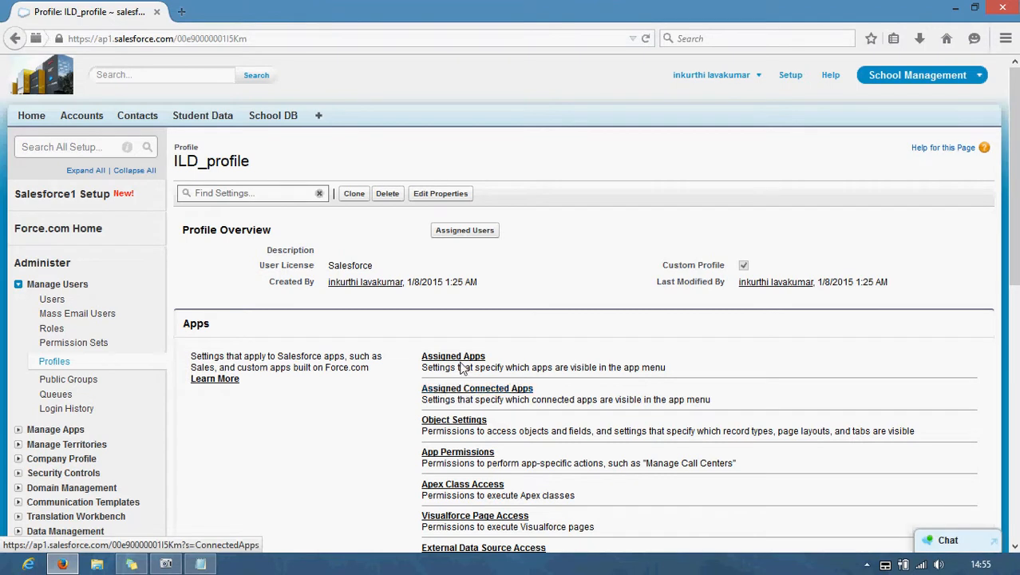
View the profile's Assigned Apps, return to its overview and examine the Apps and System settings
click(462, 361)
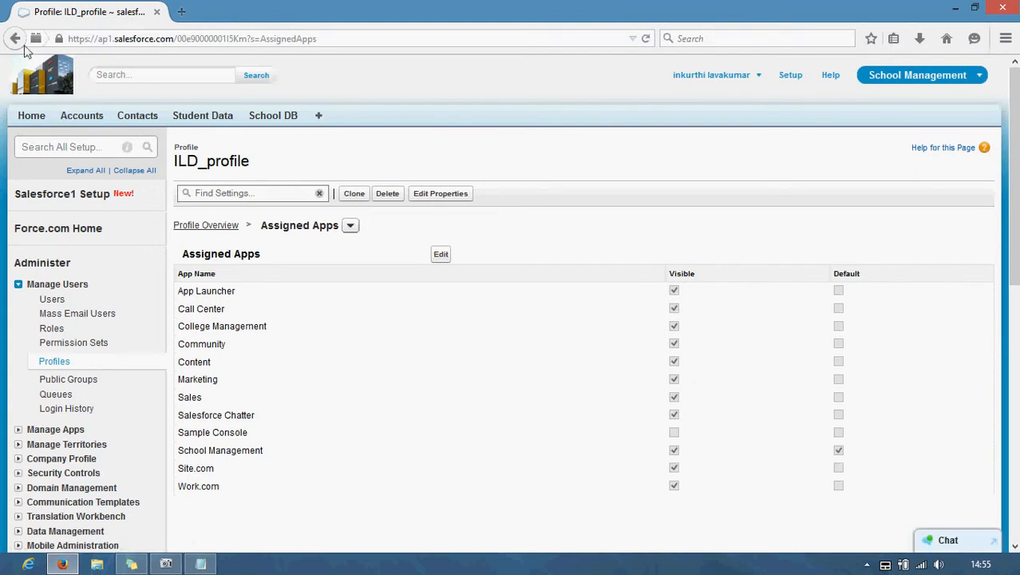
click(16, 39)
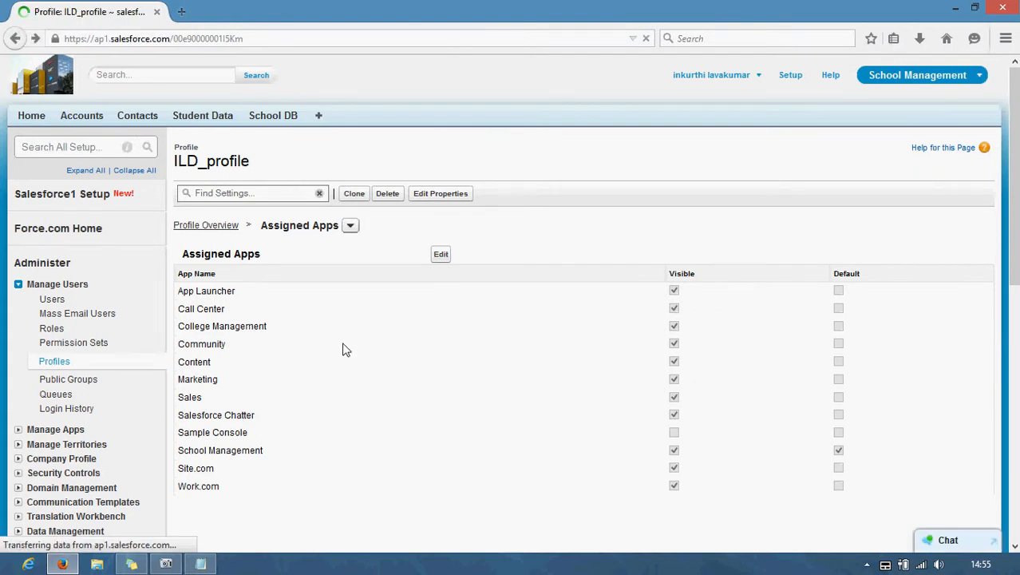
scroll(194, 314, down, 2)
scroll(228, 254, down, 4)
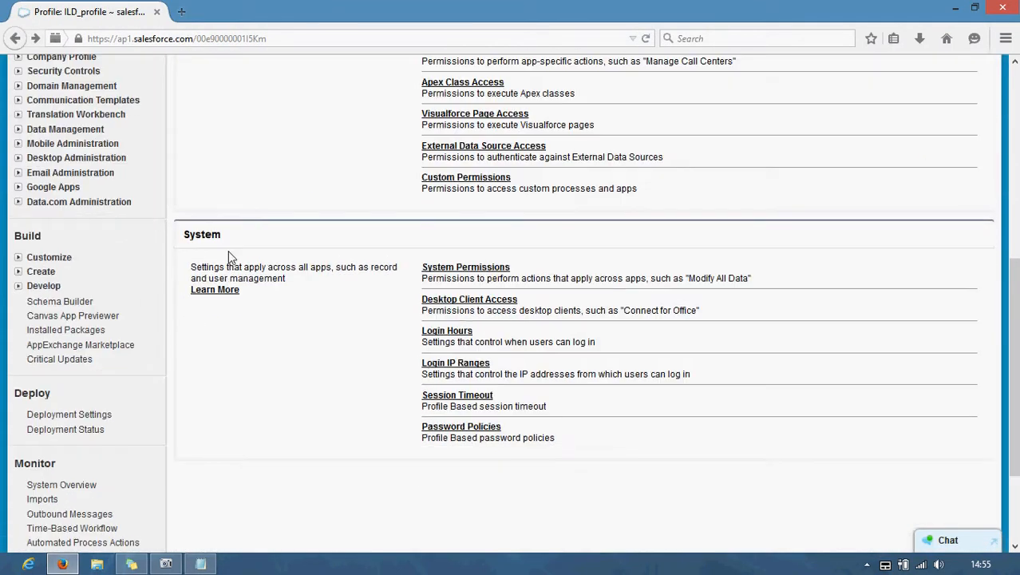
scroll(215, 244, up, 2)
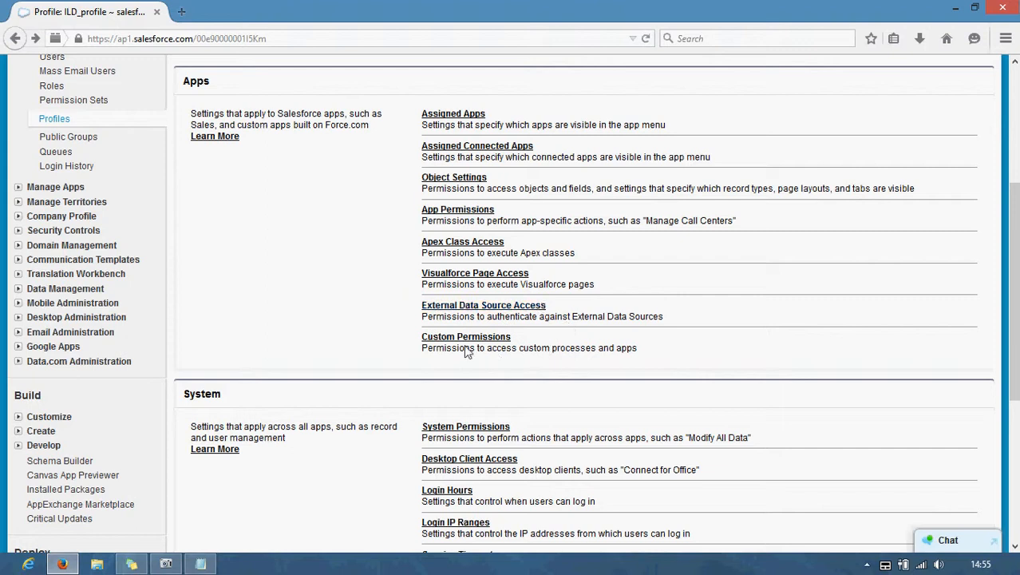
Edit ILD_profile's Assigned Apps so only School Management is visible, and save the change
click(455, 116)
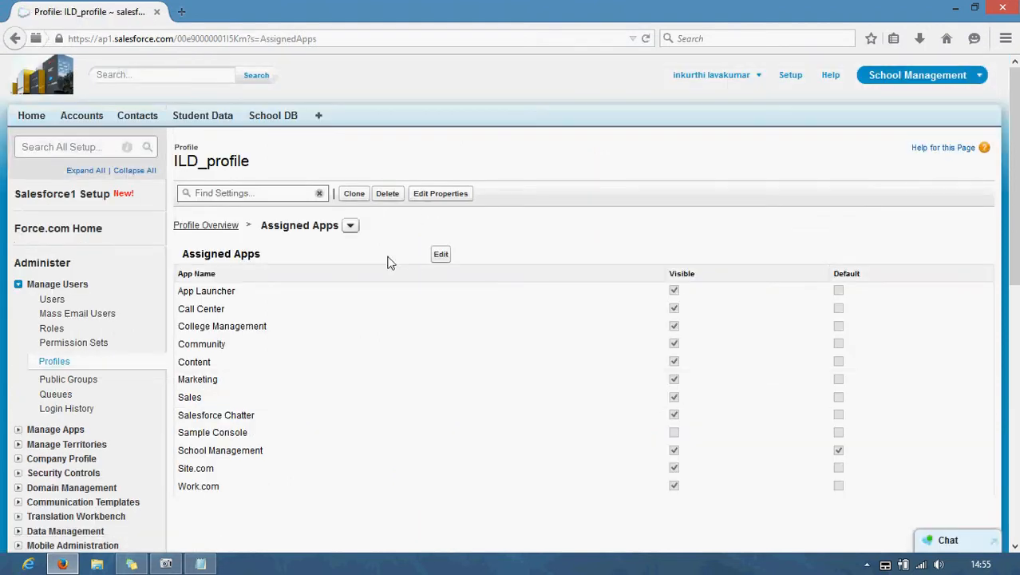
click(441, 254)
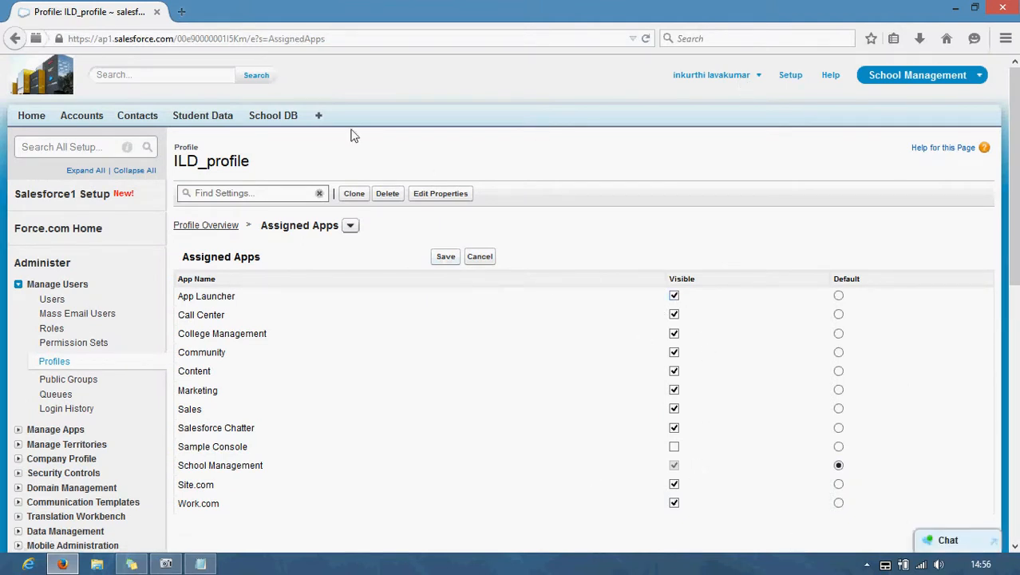
click(674, 316)
click(674, 373)
click(674, 409)
click(674, 428)
click(674, 484)
click(444, 257)
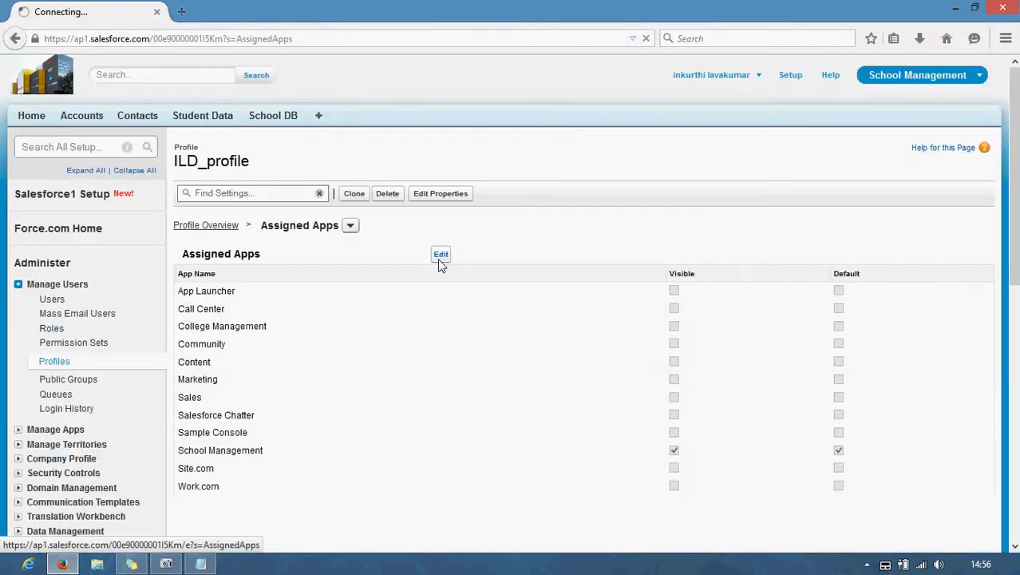
Open the Accounts object in ILD_profile's Object Settings for editing
click(350, 226)
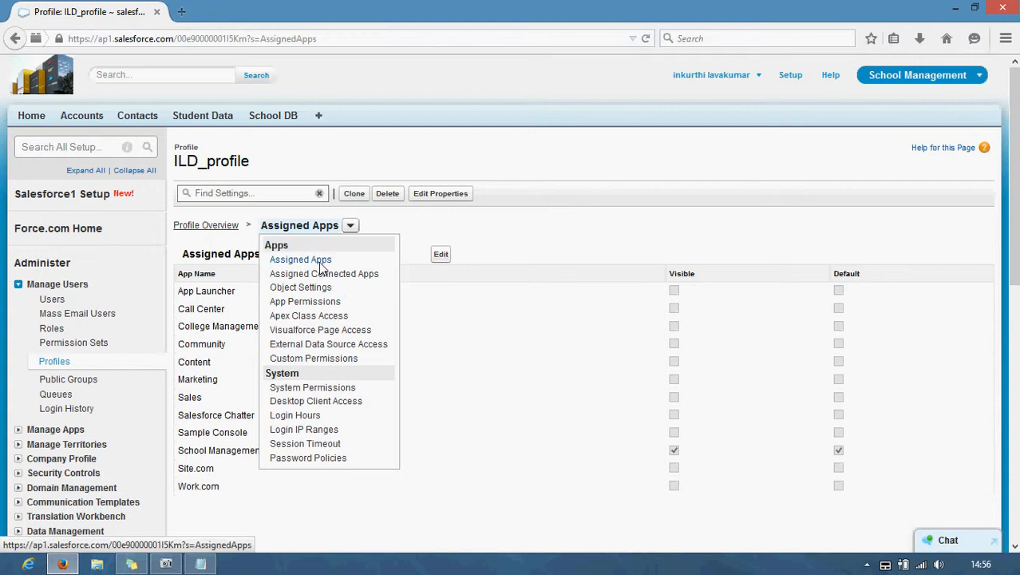
click(314, 292)
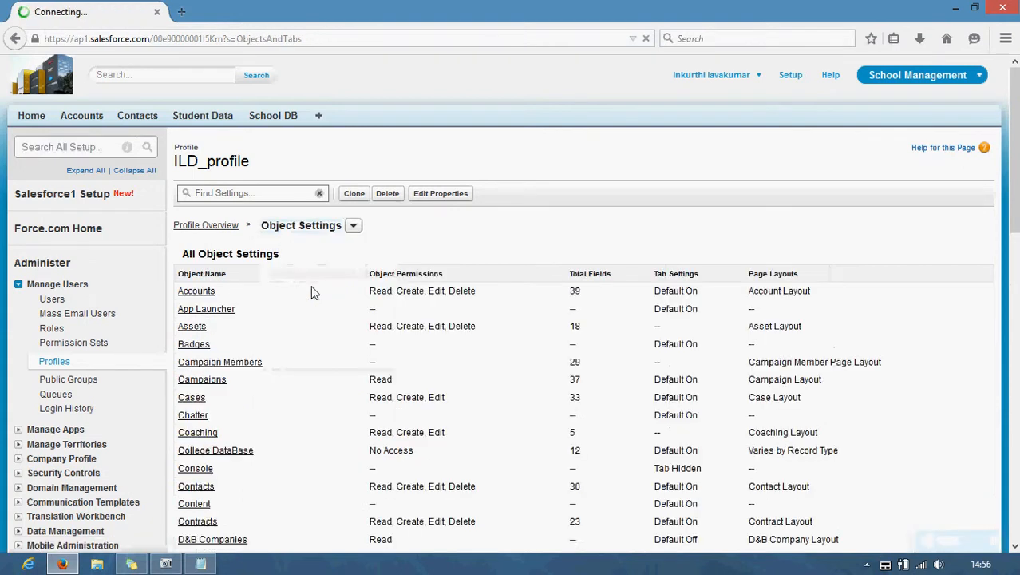
click(197, 292)
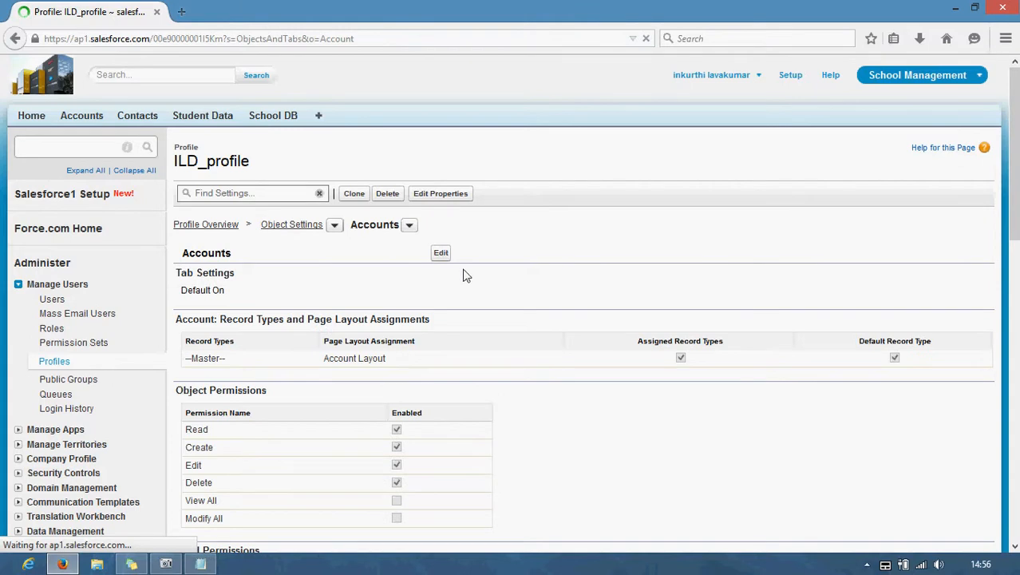
click(410, 226)
click(412, 227)
click(440, 252)
scroll(441, 248, down, 3)
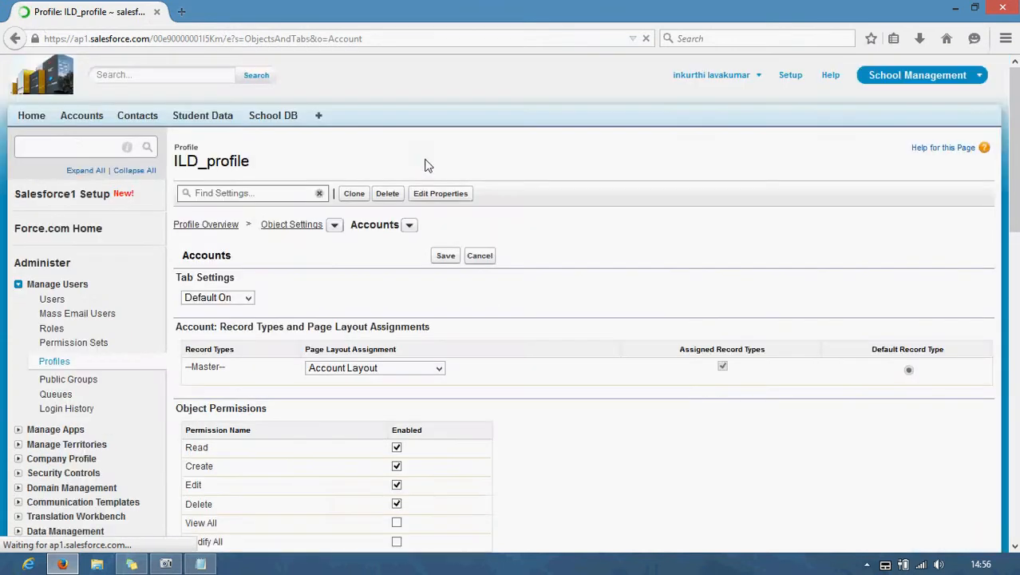
scroll(336, 247, down, 2)
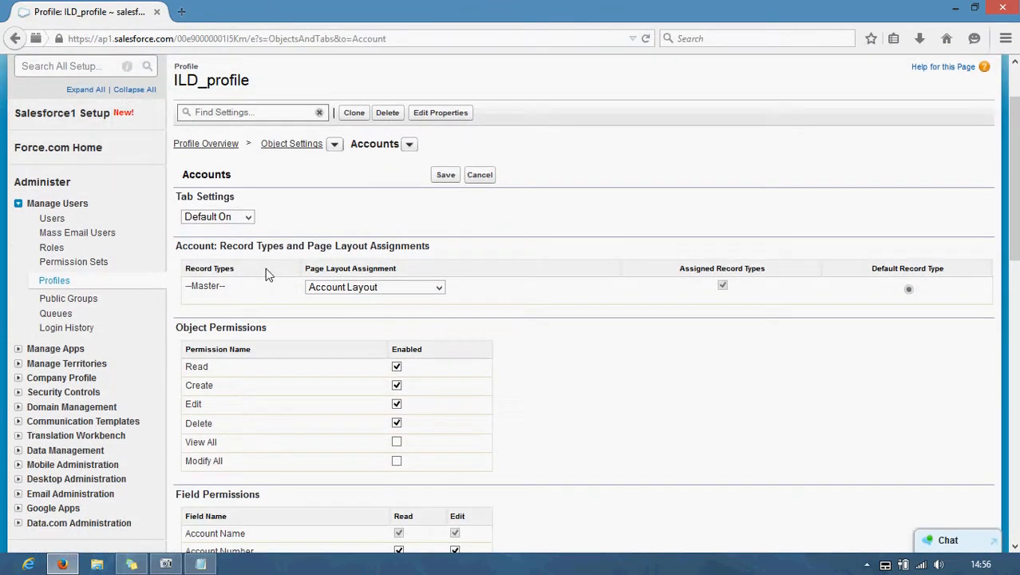
Set the Accounts tab setting to Default Off
click(248, 218)
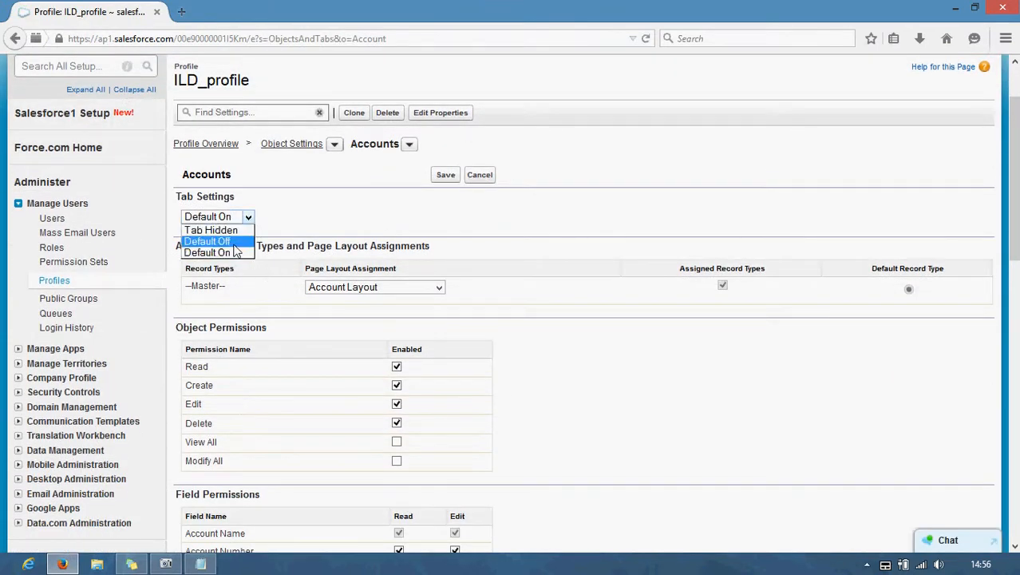
click(234, 244)
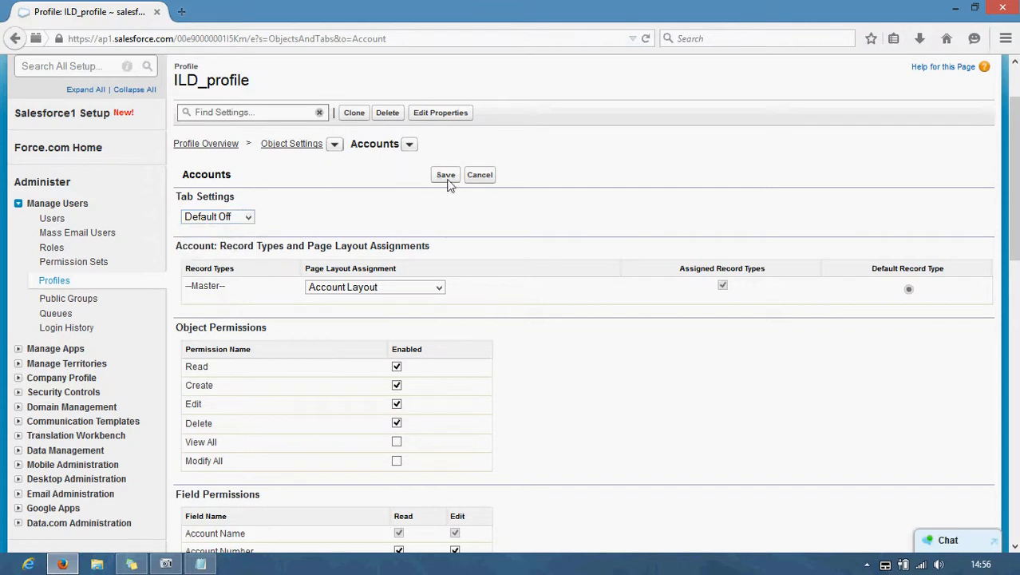
click(245, 220)
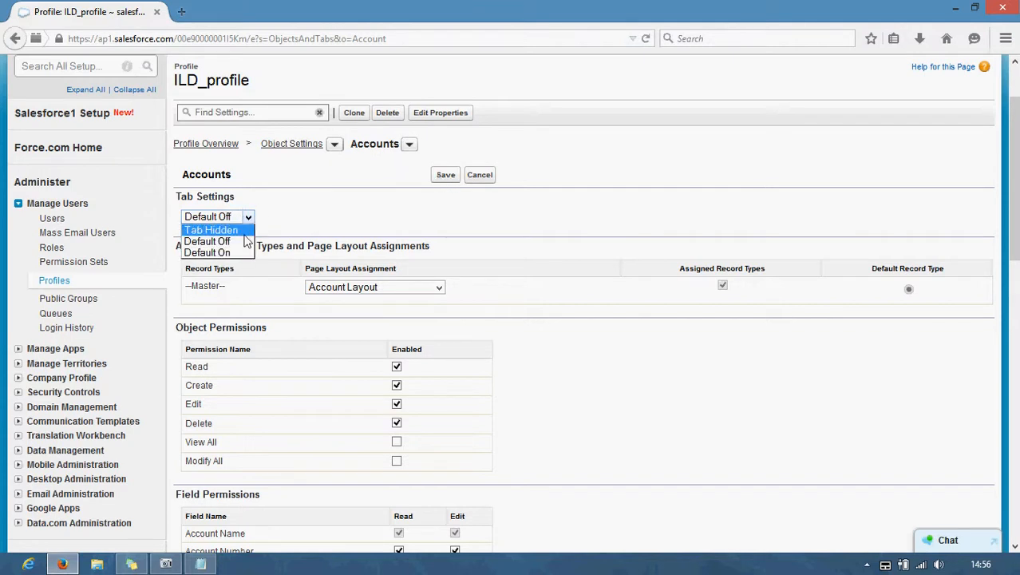
scroll(250, 251, up, 2)
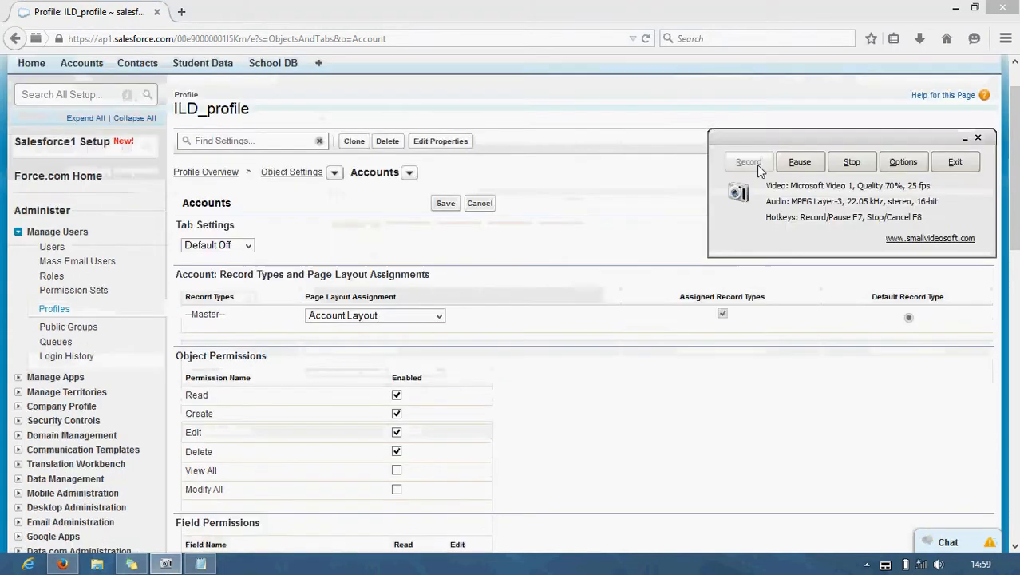
drag(1017, 178, 1017, 206)
scroll(397, 127, up, 3)
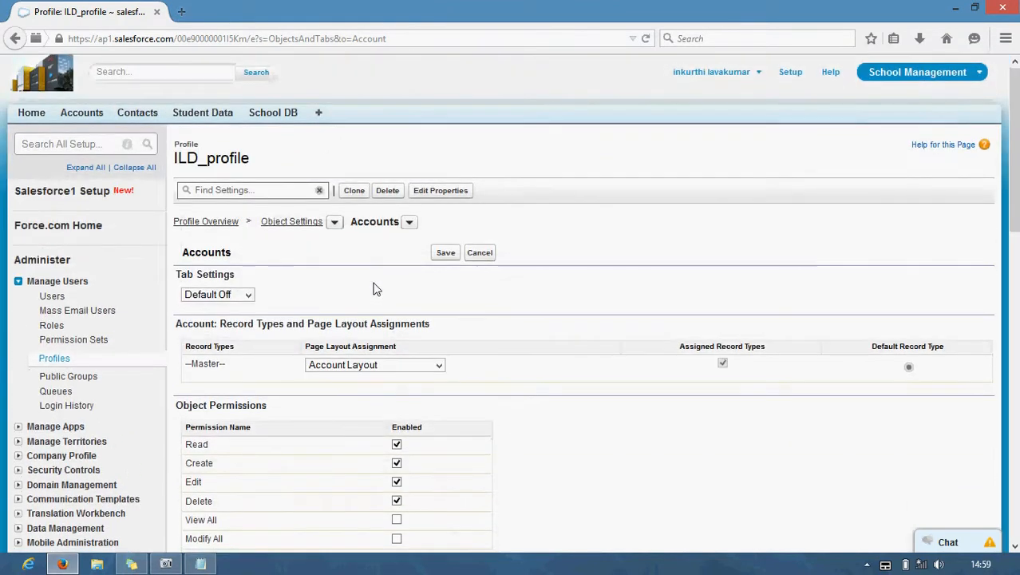
Remove the Read, Create, Edit and Delete object permissions for Accounts
scroll(376, 287, down, 2)
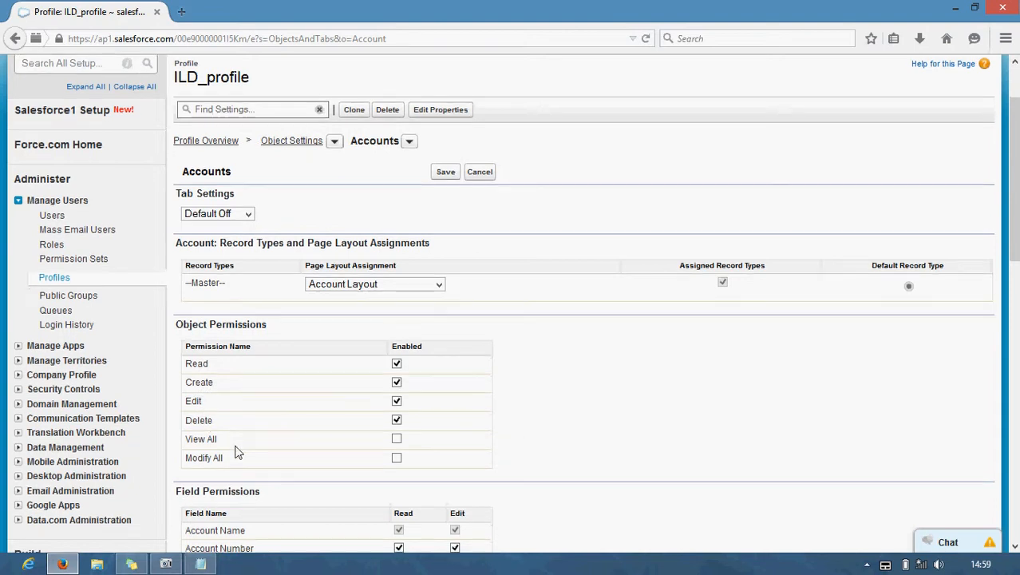
scroll(240, 431, down, 4)
click(397, 205)
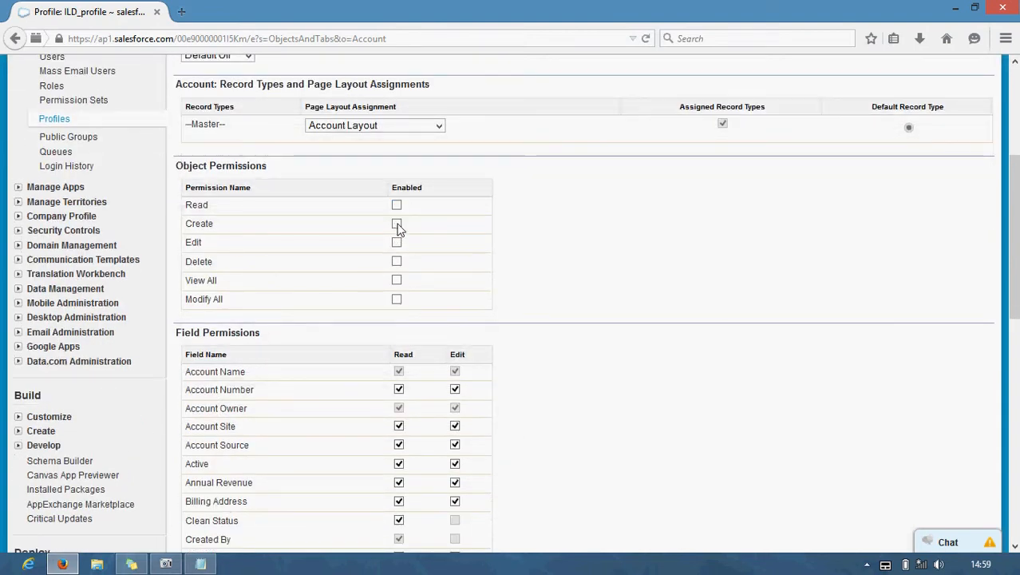
Review the tab visibility options for Accounts, keeping Default Off selected
scroll(397, 209, up, 4)
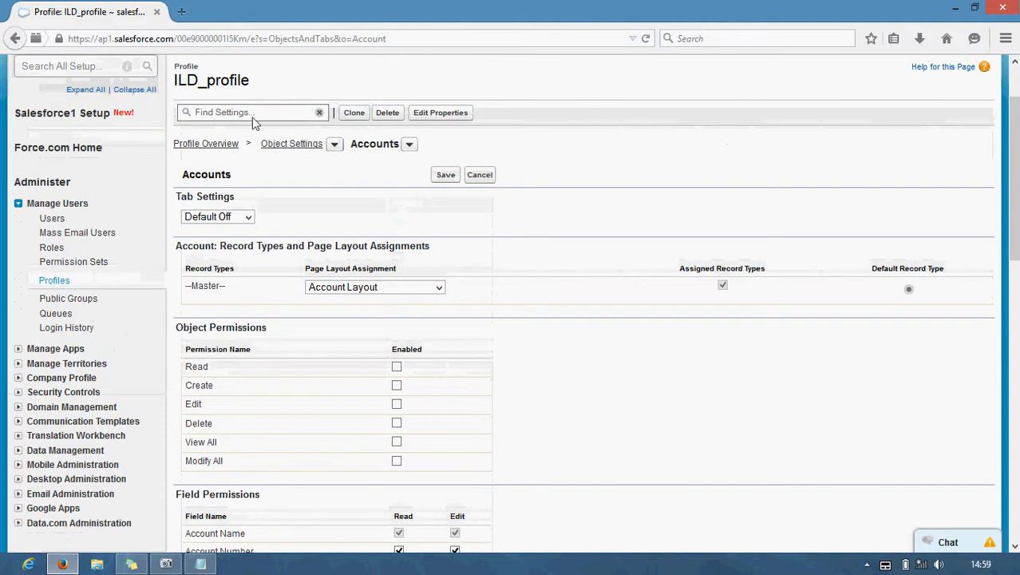
scroll(286, 144, down, 4)
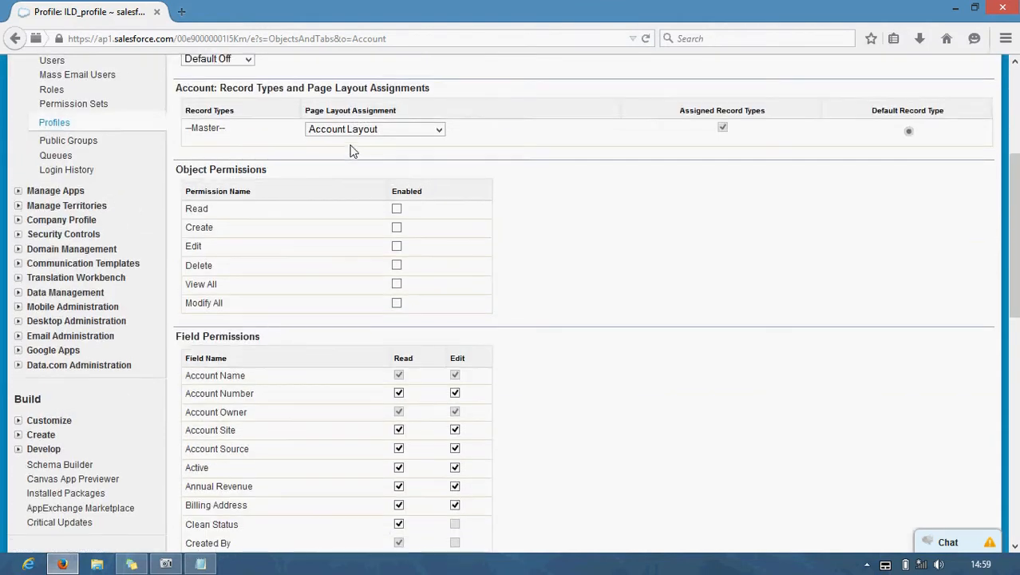
scroll(377, 210, up, 4)
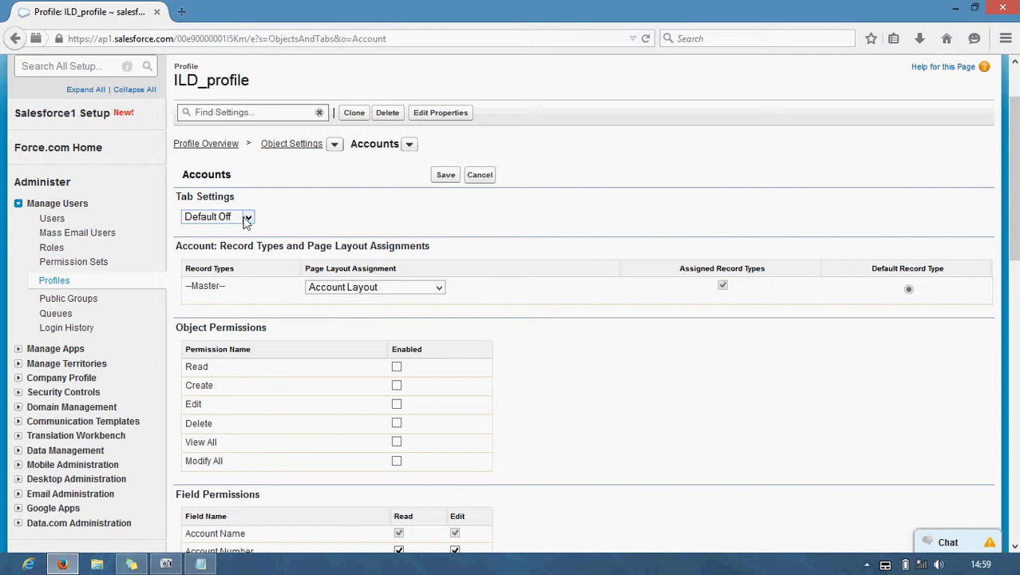
scroll(248, 222, up, 2)
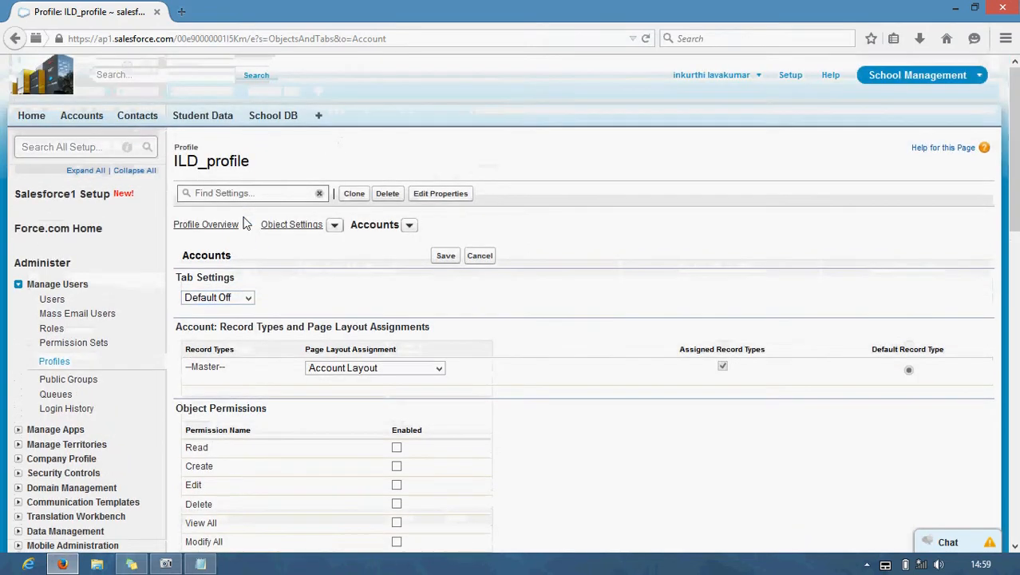
click(248, 298)
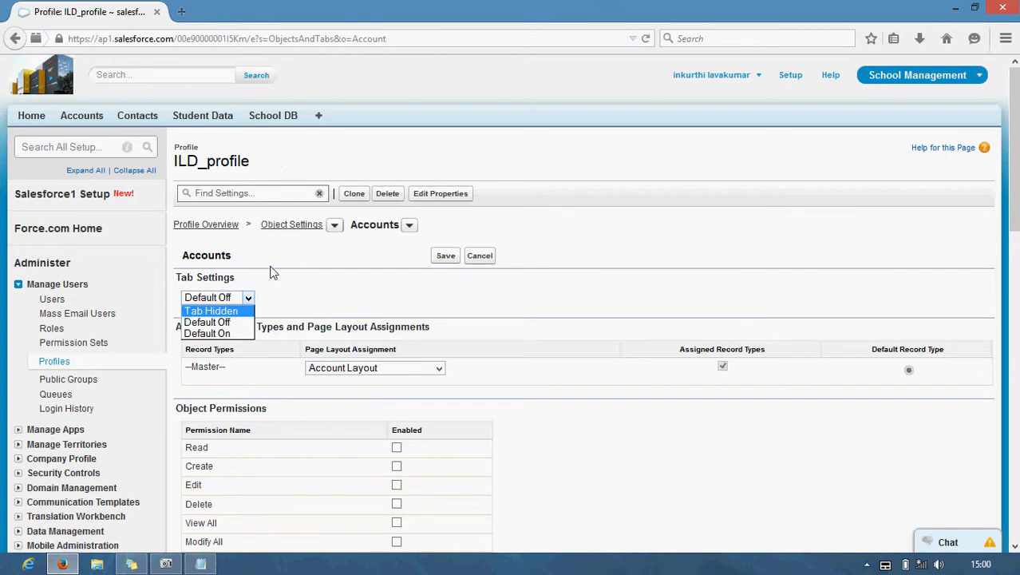
click(238, 322)
Examine the object and field permissions for Accounts and highlight the profile name in the page heading
scroll(388, 386, down, 2)
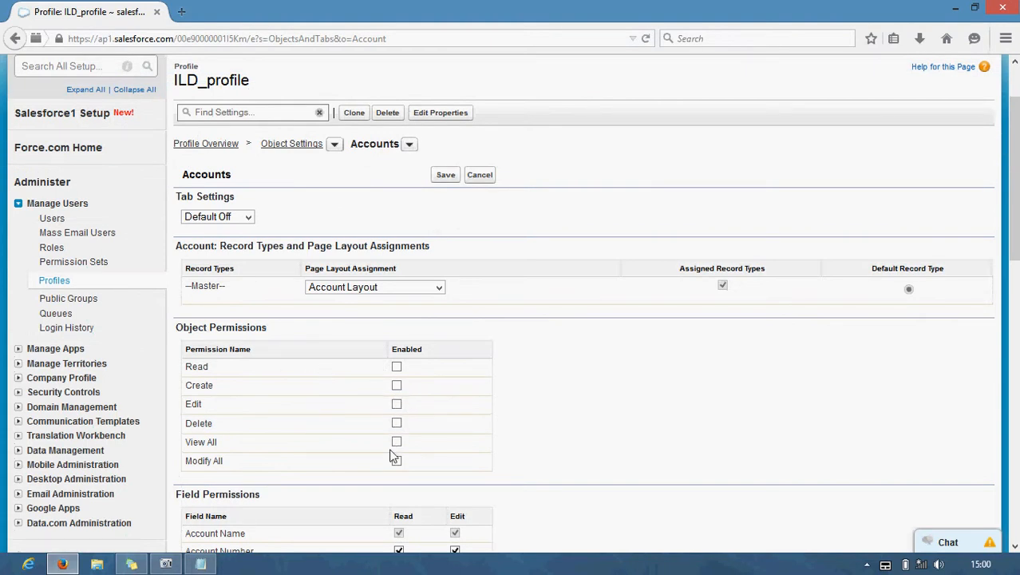
scroll(394, 457, down, 5)
scroll(379, 432, down, 2)
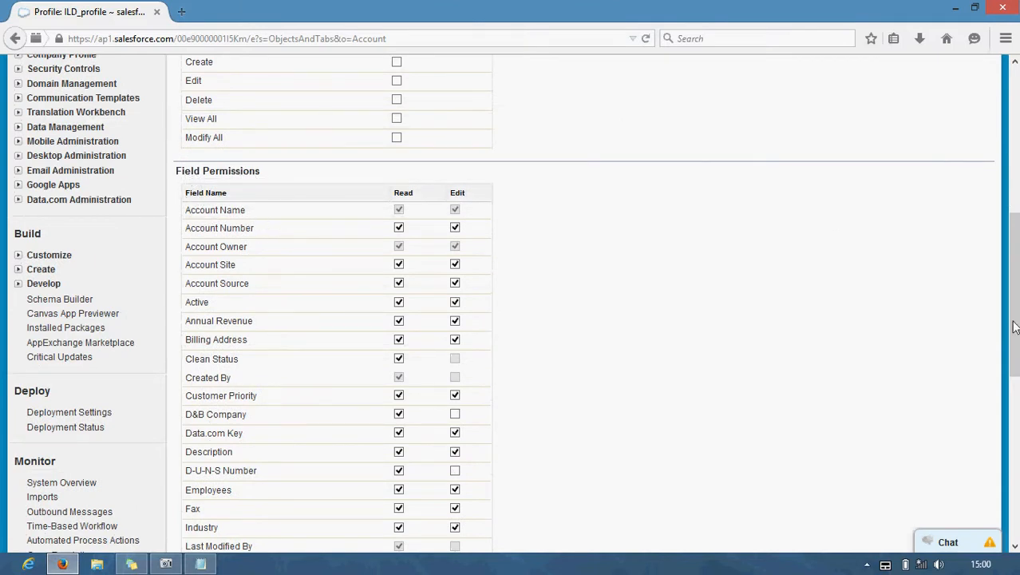
scroll(424, 196, up, 5)
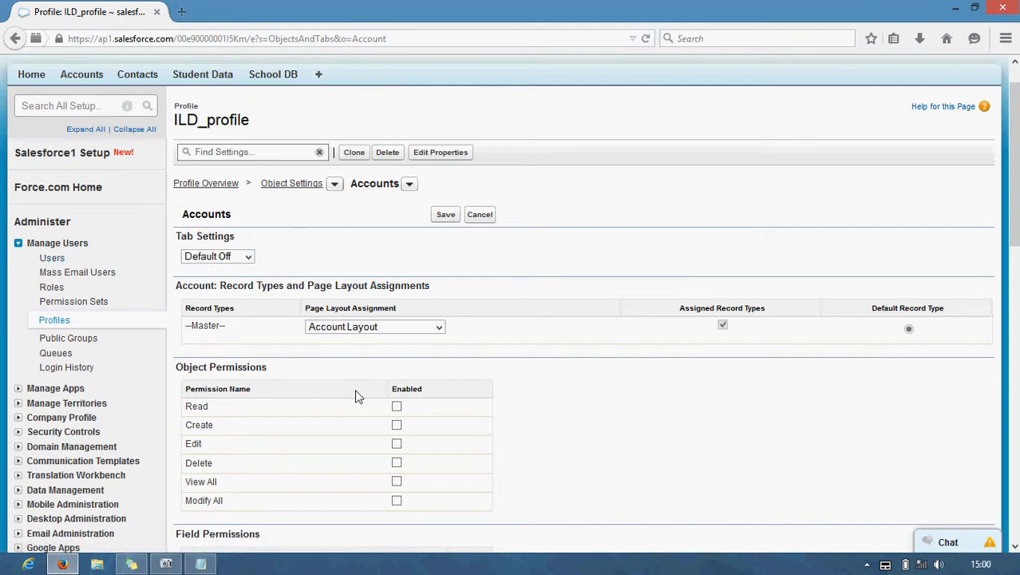
scroll(357, 395, down, 2)
scroll(437, 212, up, 3)
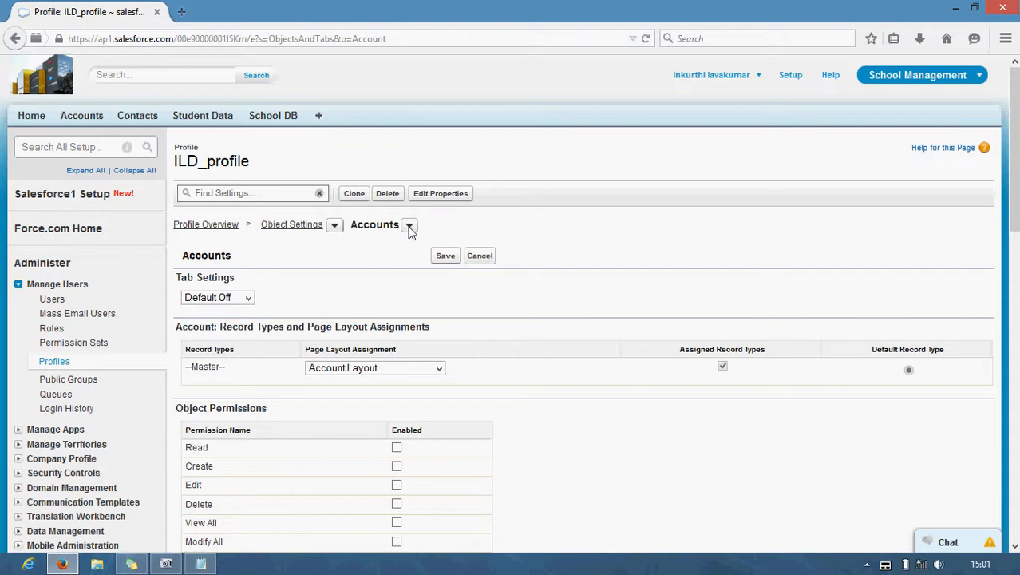
drag(182, 163, 258, 168)
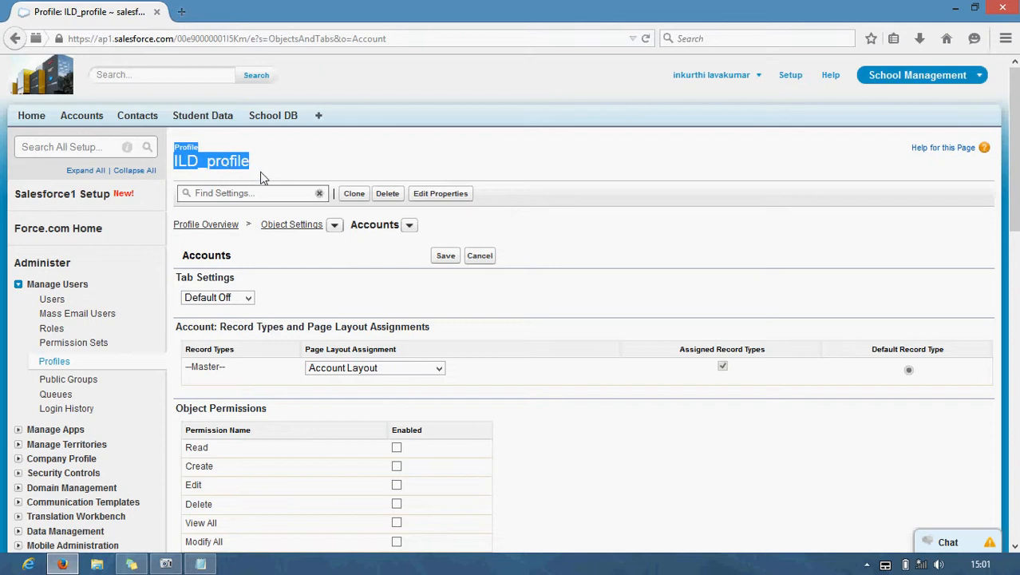
Switch to Notepad and add the line "you can't delete a profile thats assigned to auser even if the user is inactive" below the notes
click(201, 564)
click(953, 41)
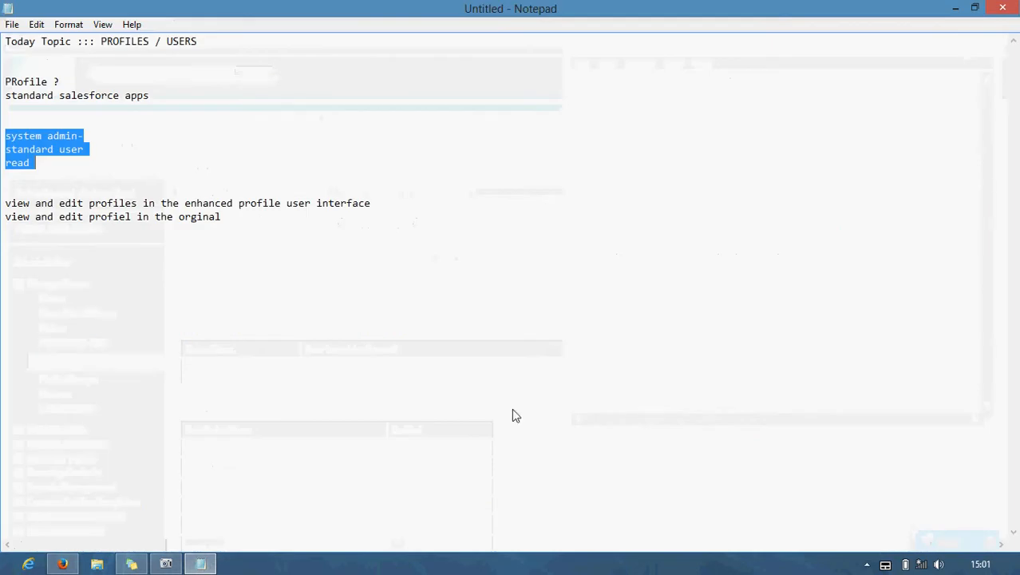
click(315, 241)
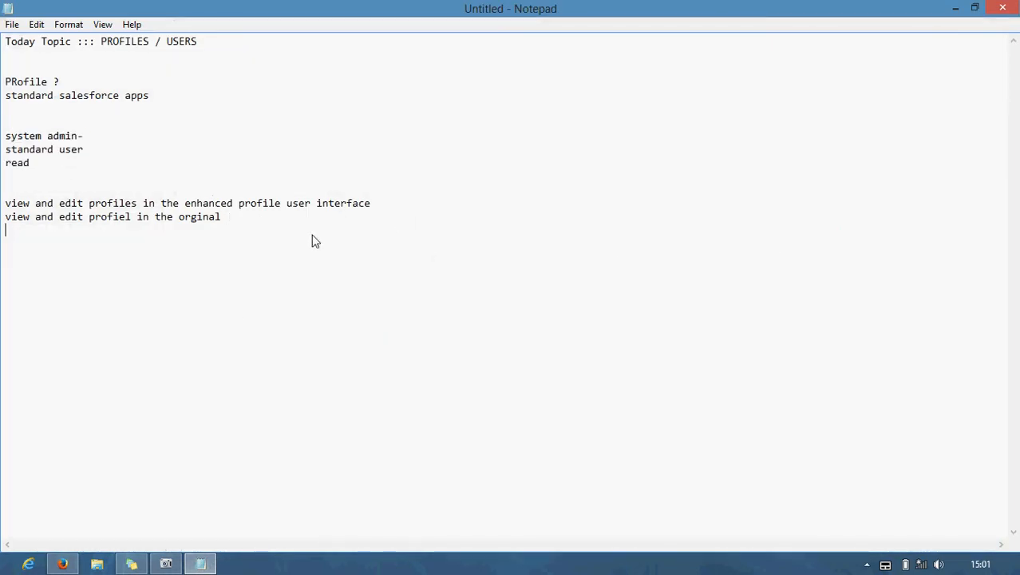
text(you can't delete a profile )
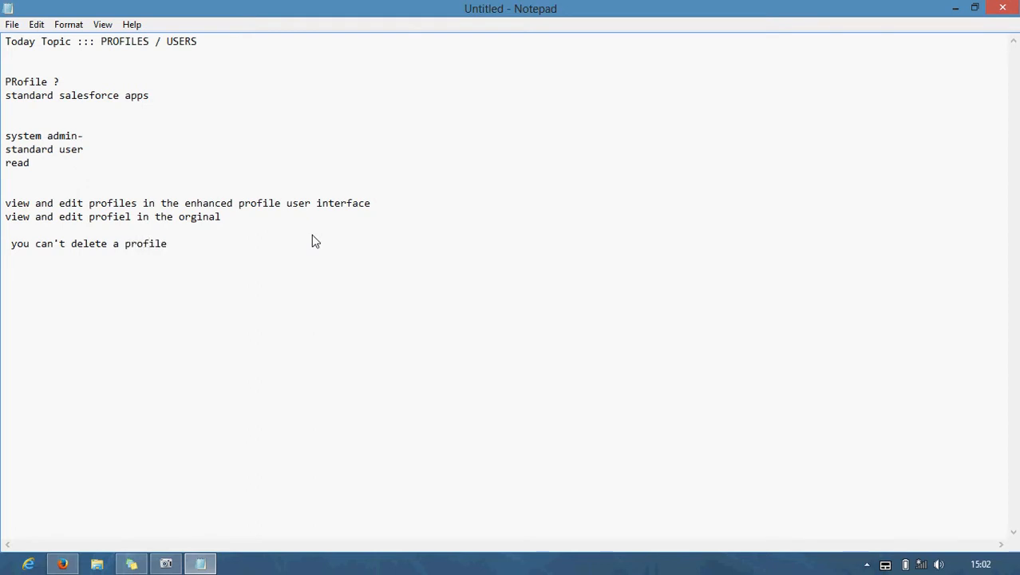
text(thats assigned )
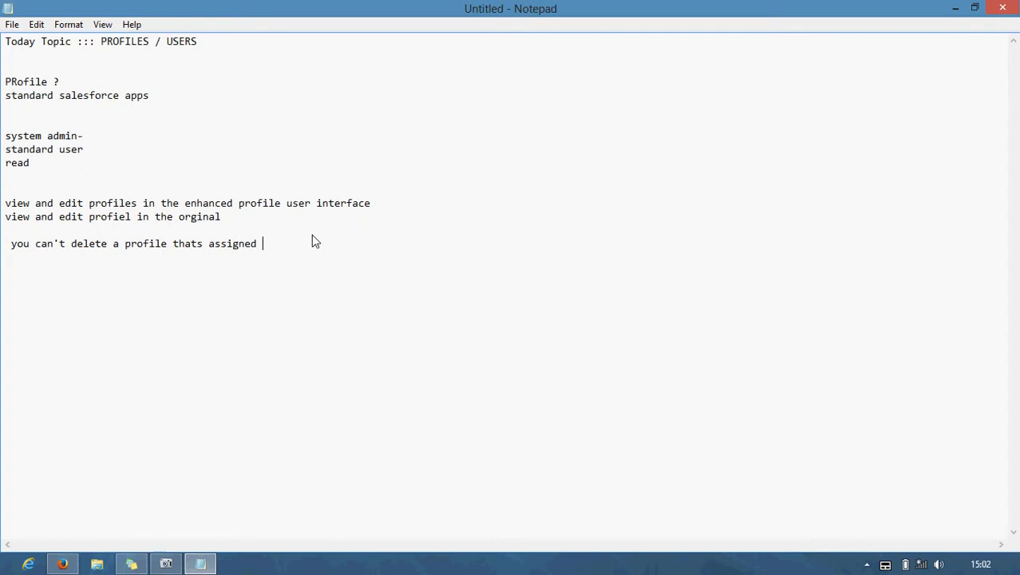
text(to auser even if the user)
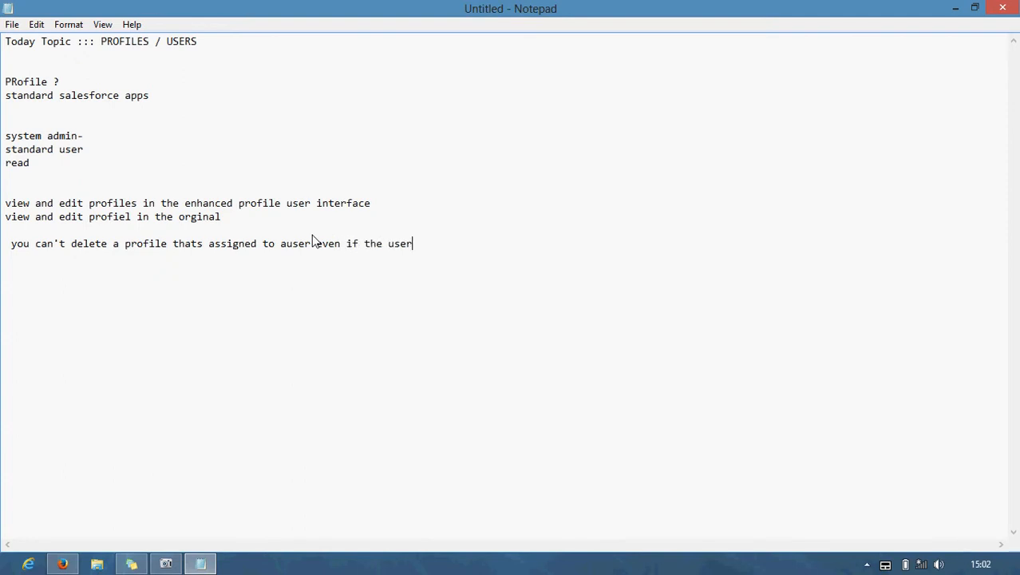
text( is inactive\\)
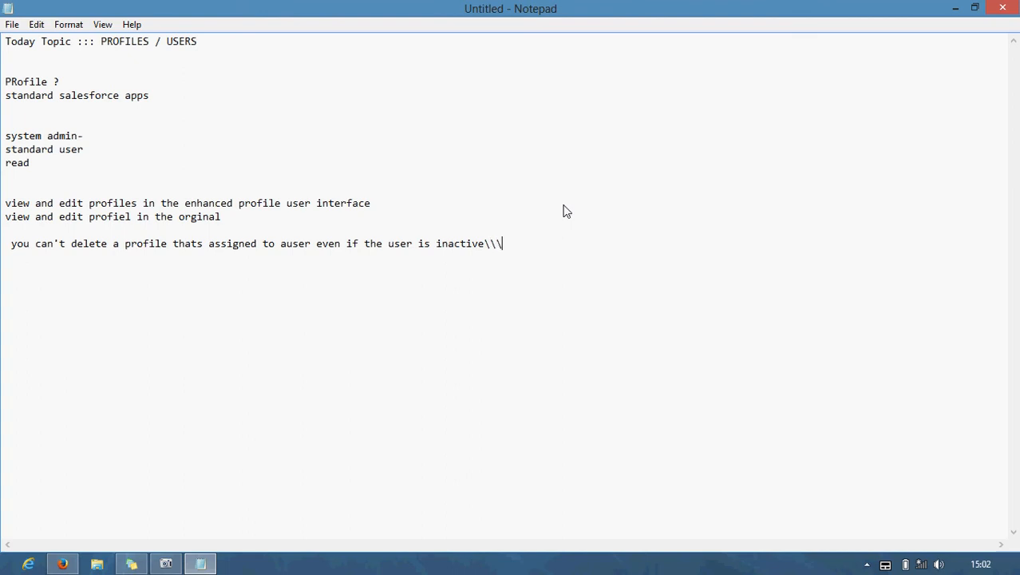